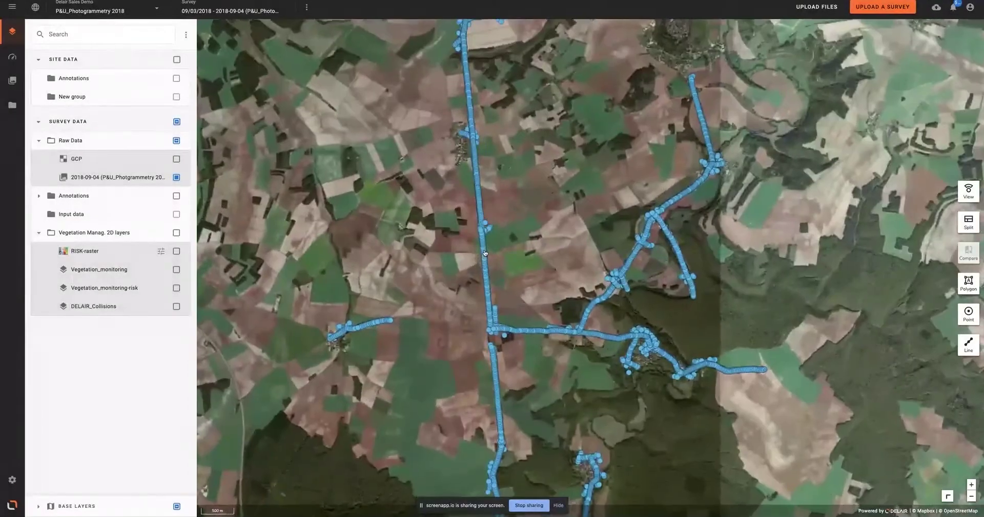
# Zoom the map from 500 m to 50 m scale over the power-line corridor.
pyautogui.scroll(5, 485, 252)
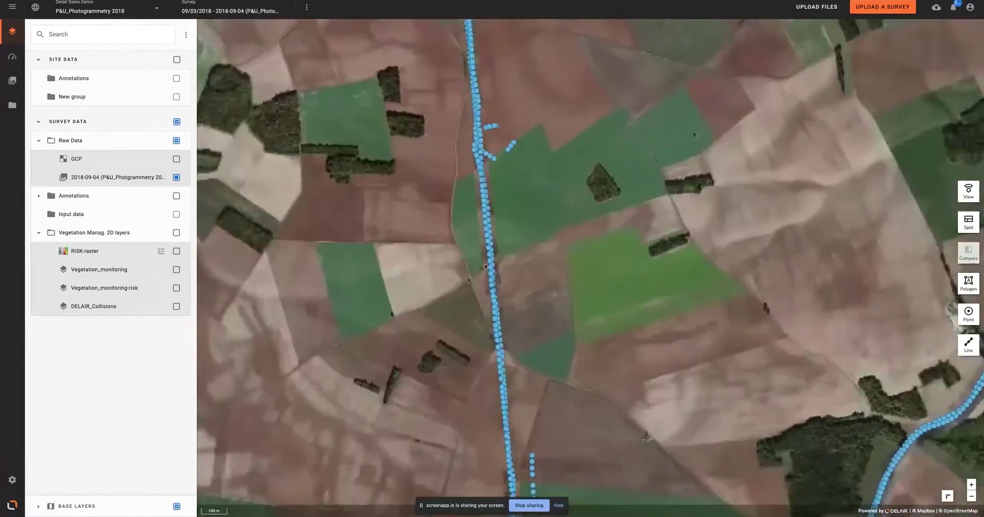
pyautogui.scroll(3, 484, 266)
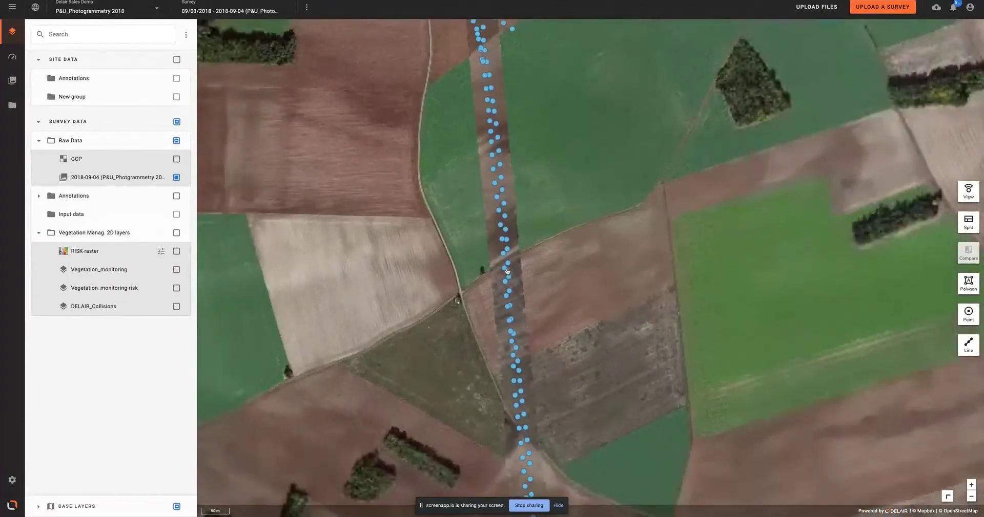
pyautogui.scroll(2, 507, 271)
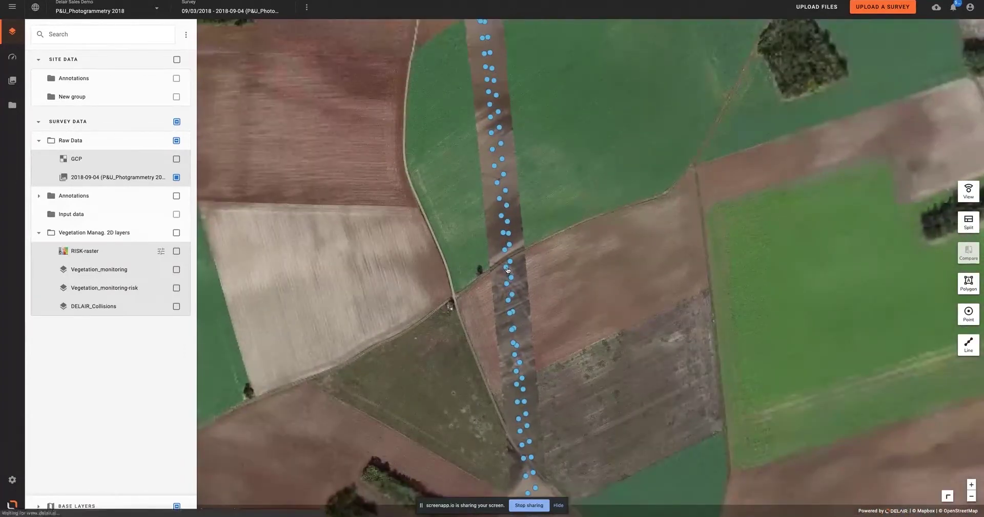
# Show photo Image_01_00000098's details, view it full size, then return to the map.
pyautogui.click(506, 268)
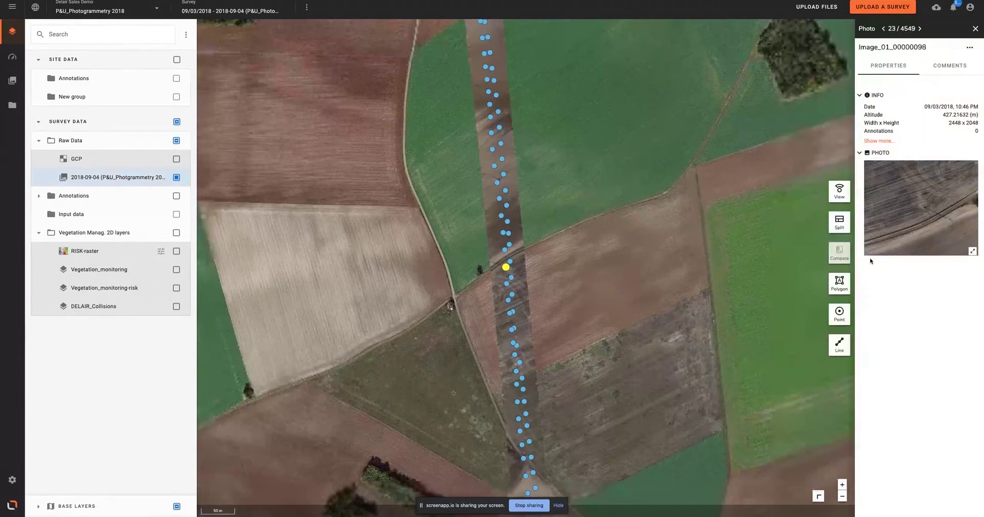
pyautogui.click(973, 252)
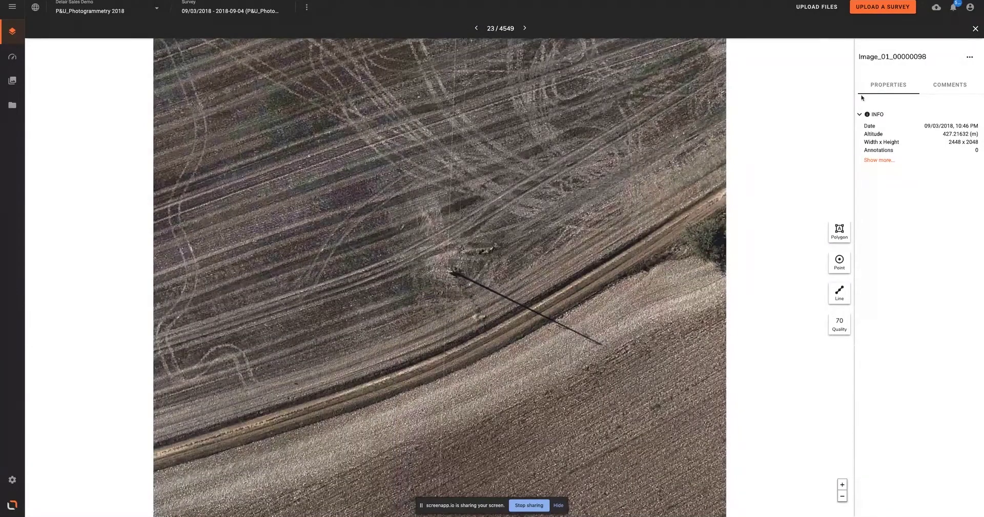
pyautogui.click(975, 29)
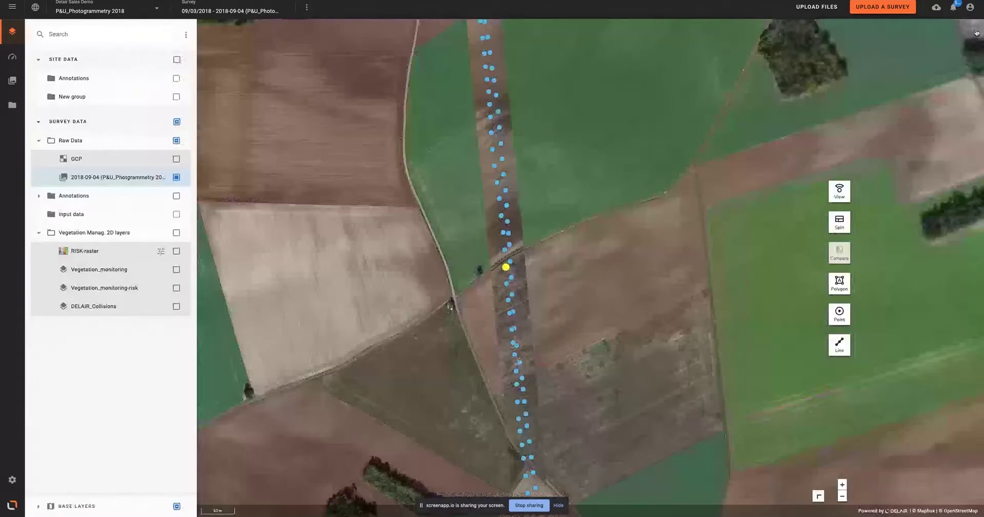
# Browse the survey thumbnails in Split view, then restore the full map with the Layers panel open.
pyautogui.click(839, 225)
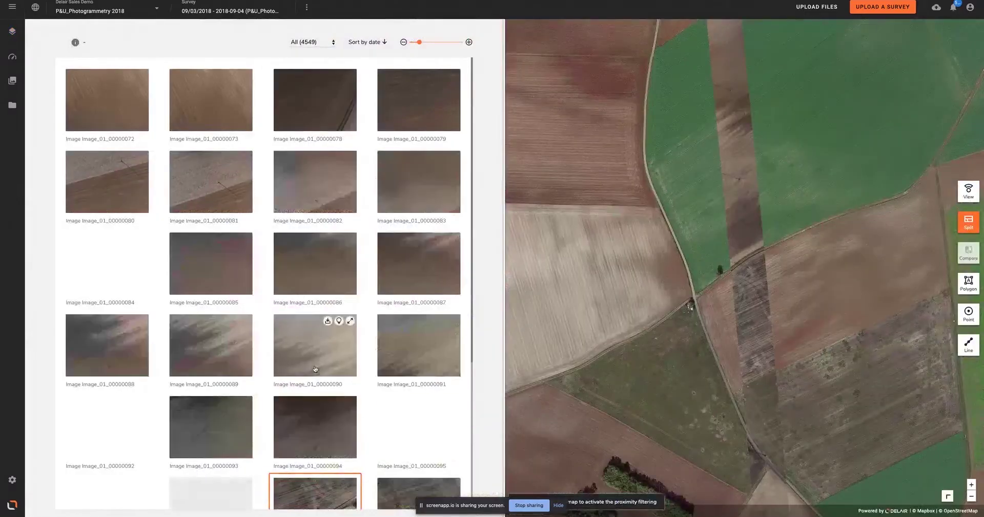
pyautogui.scroll(-5, 313, 364)
pyautogui.scroll(-10, 314, 369)
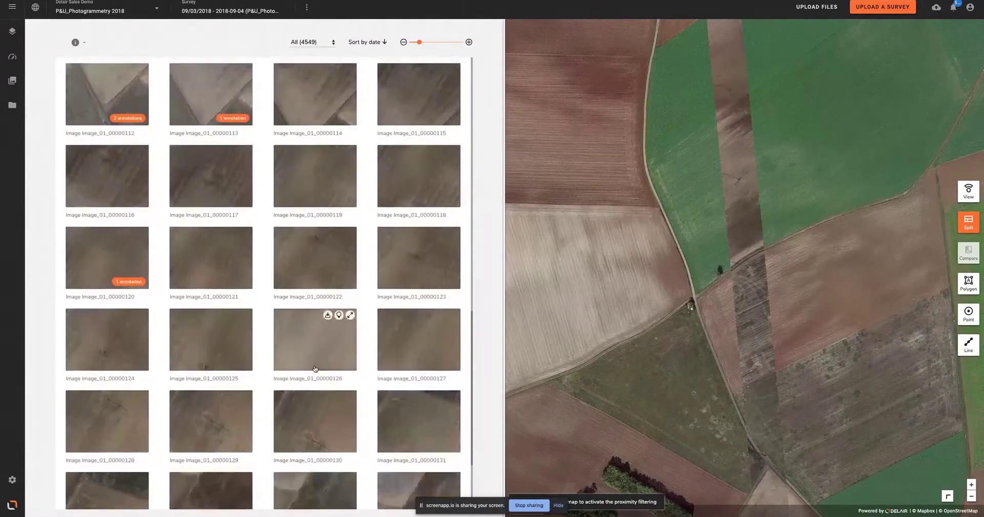
pyautogui.scroll(-8, 315, 369)
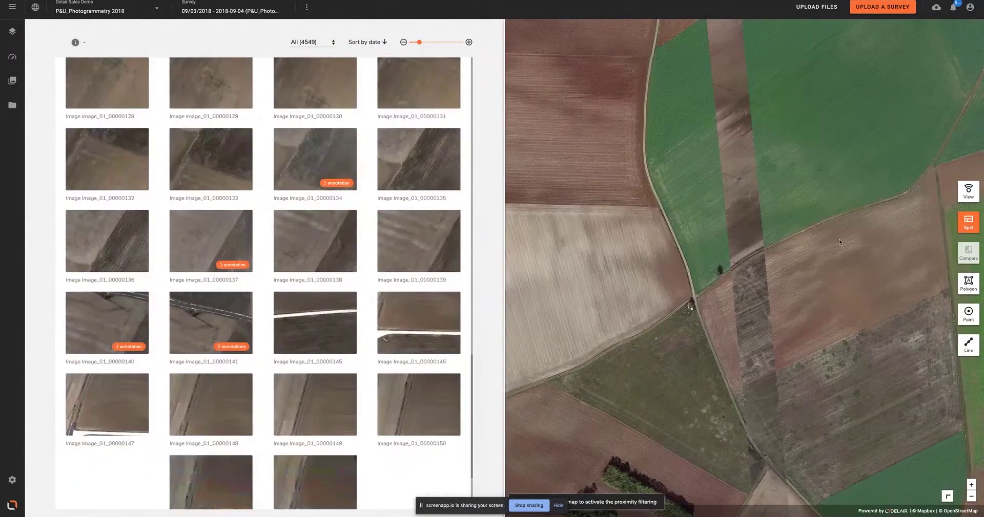
pyautogui.click(968, 221)
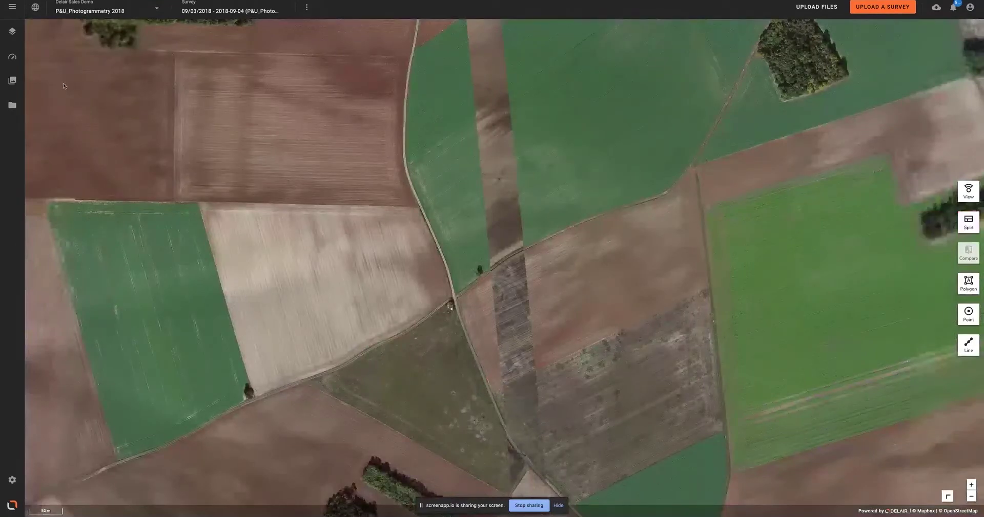
pyautogui.click(12, 32)
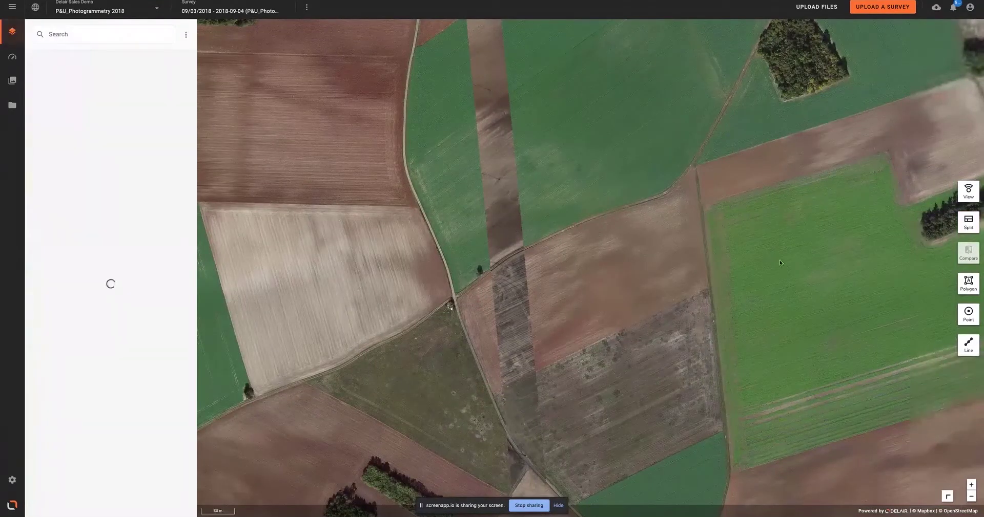
pyautogui.click(972, 193)
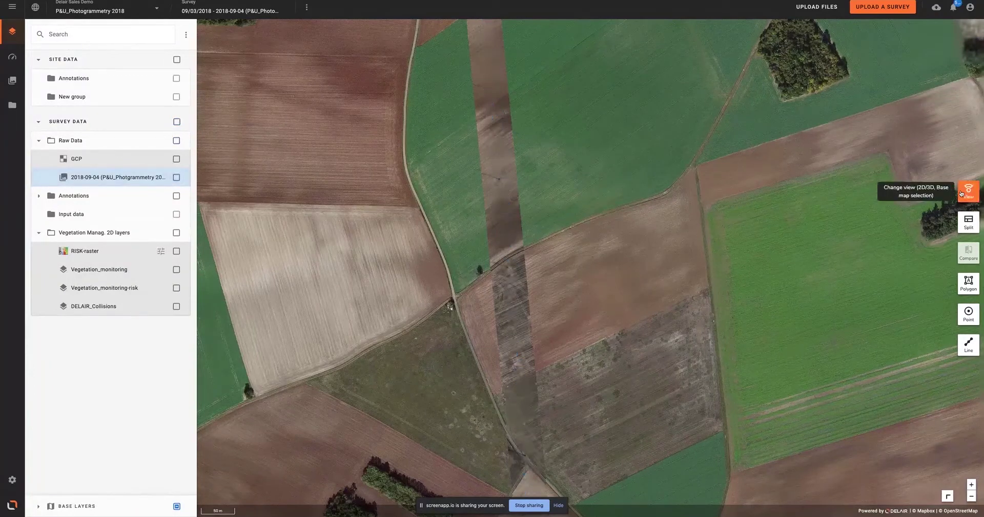
# Switch to the 3D point cloud and orbit it along the corridor to a near top-down shoreline view.
pyautogui.click(962, 193)
pyautogui.click(895, 182)
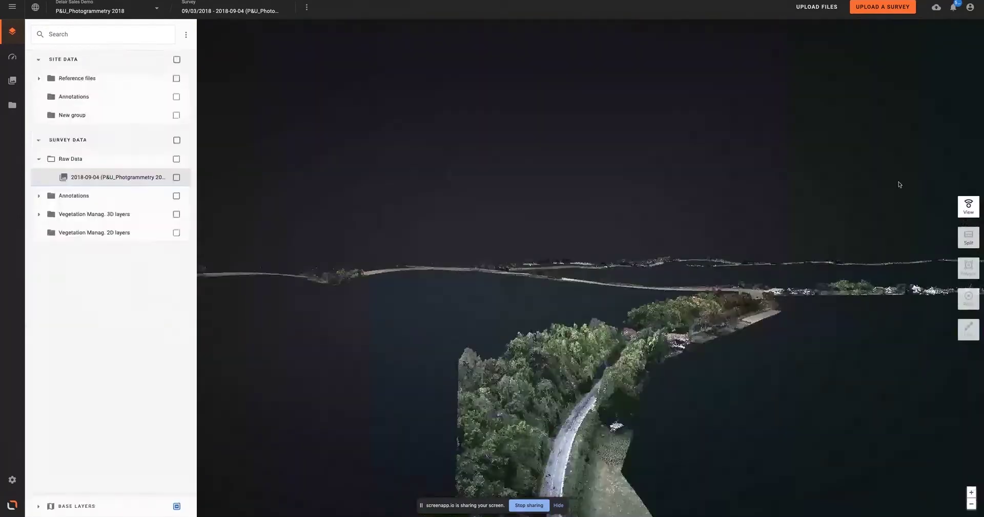
pyautogui.moveTo(621, 353)
pyautogui.mouseDown()
pyautogui.moveTo(637, 363)
pyautogui.moveTo(617, 357)
pyautogui.mouseUp()
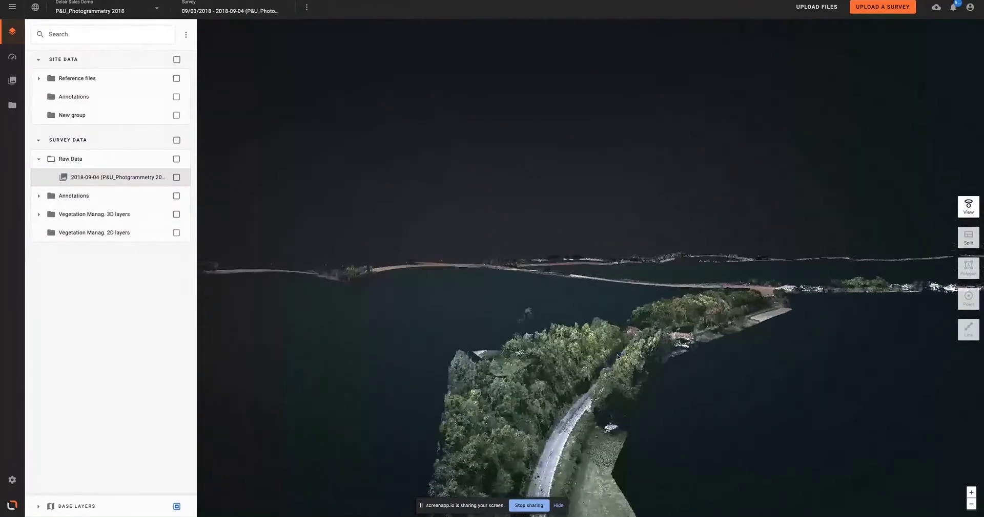
pyautogui.moveTo(579, 431); pyautogui.dragTo(521, 352)
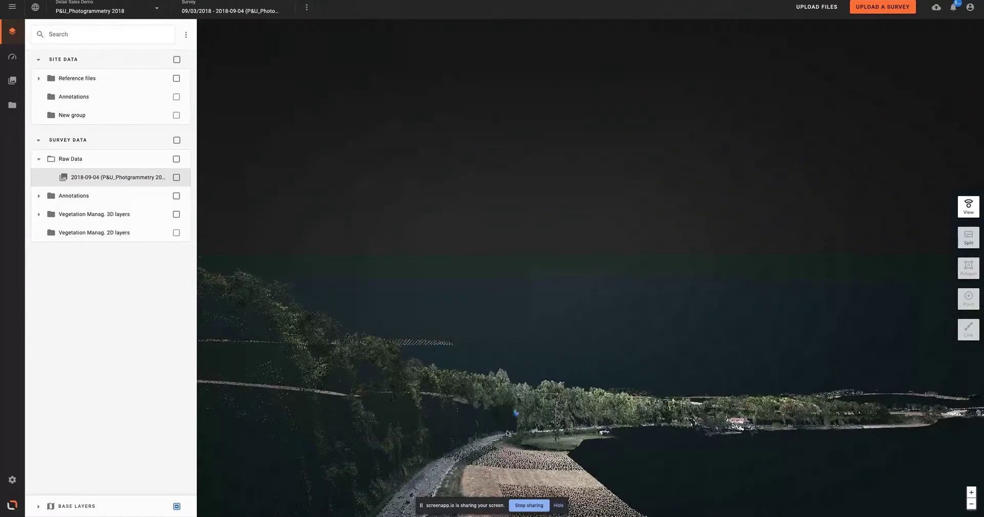
pyautogui.moveTo(541, 409); pyautogui.dragTo(508, 465)
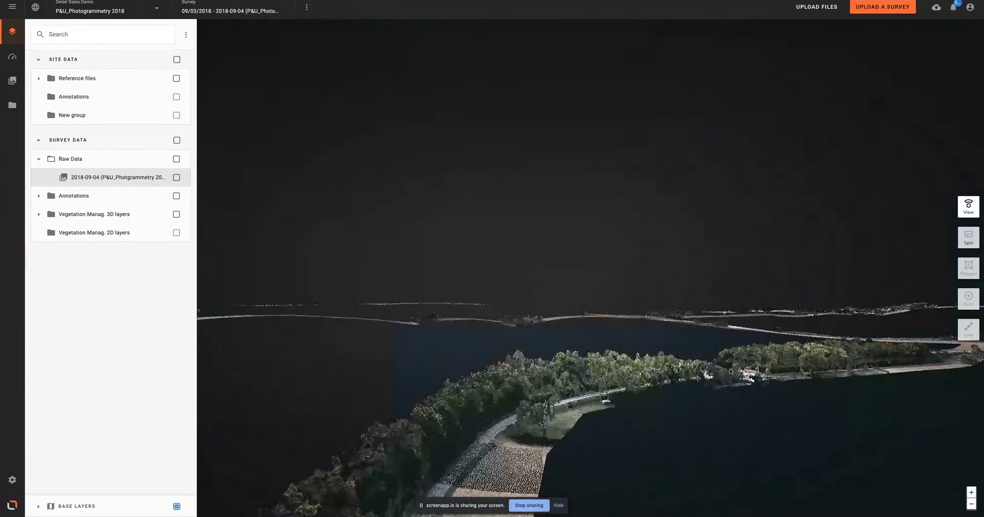
pyautogui.moveTo(730, 371); pyautogui.dragTo(616, 392)
pyautogui.moveTo(831, 365); pyautogui.dragTo(588, 383)
pyautogui.moveTo(640, 365)
pyautogui.mouseDown()
pyautogui.moveTo(549, 441)
pyautogui.moveTo(553, 334)
pyautogui.moveTo(617, 385)
pyautogui.moveTo(638, 353)
pyautogui.mouseUp()
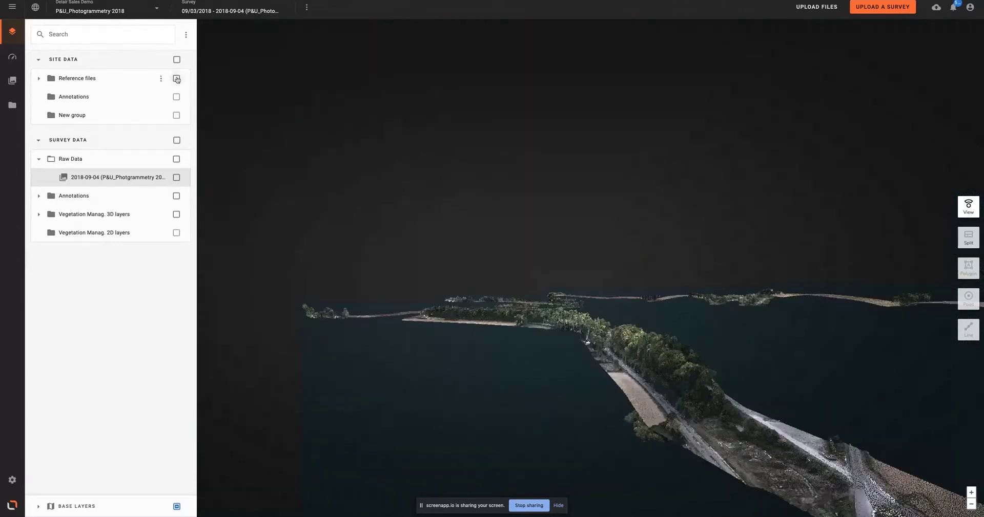
# Zoom and orbit along the causeway to see trees beside the green wires and the whole line route.
pyautogui.scroll(3, 668, 386)
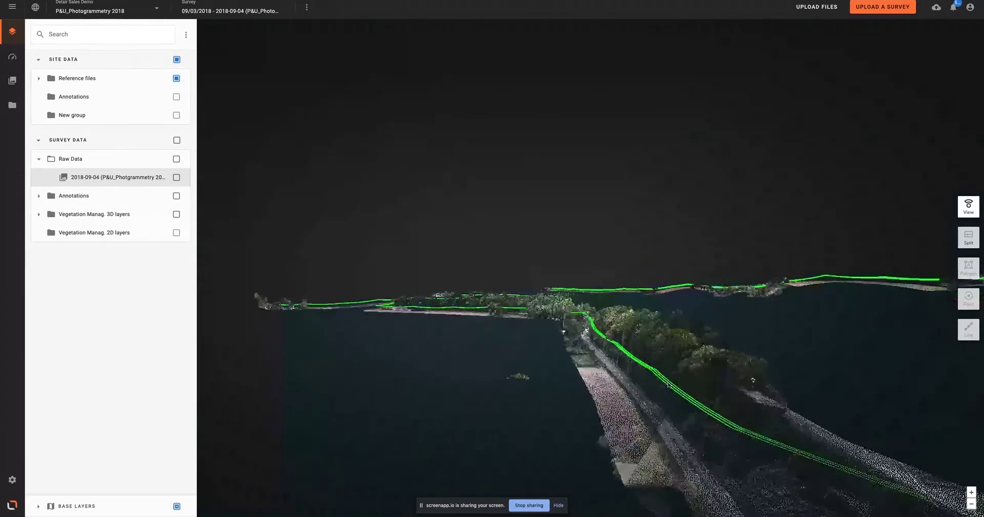
pyautogui.moveTo(649, 363); pyautogui.dragTo(660, 389)
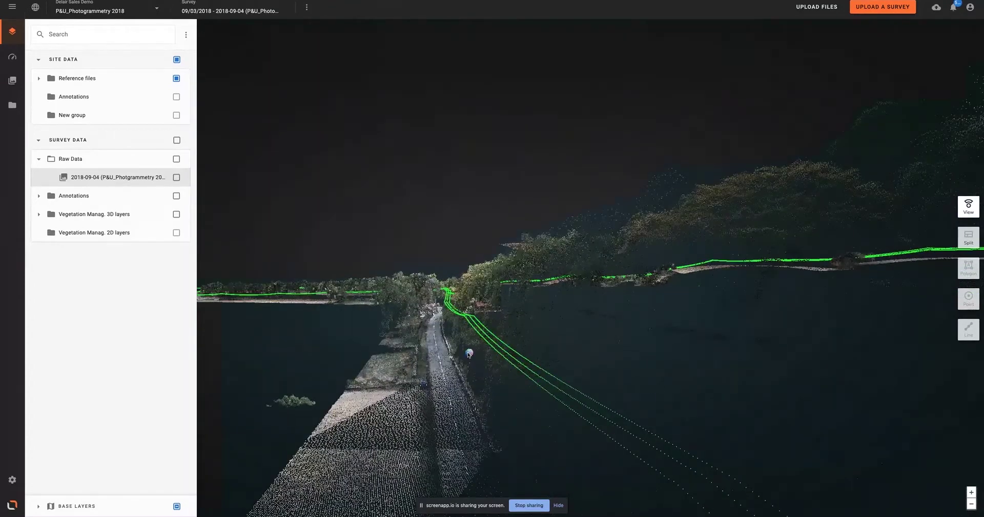
pyautogui.moveTo(468, 354); pyautogui.dragTo(537, 395)
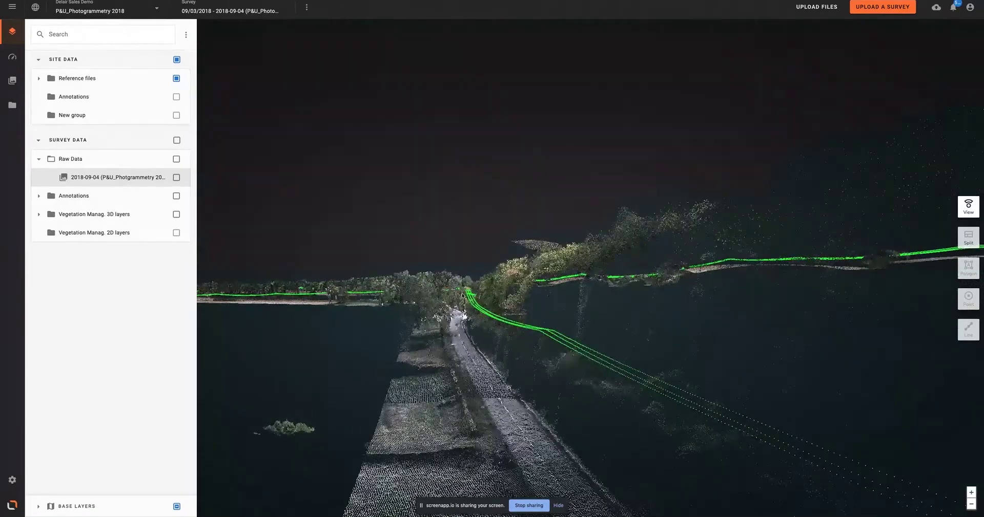
pyautogui.scroll(5, 463, 296)
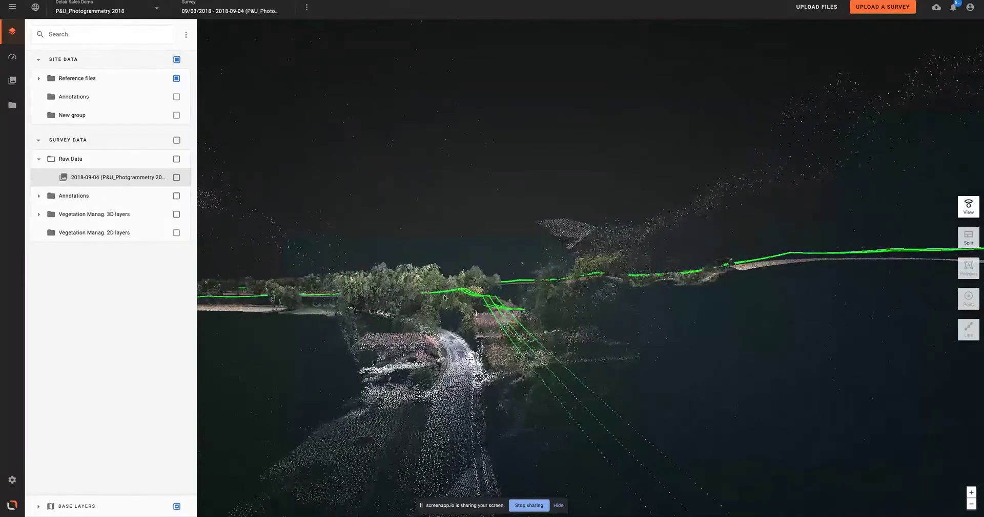
pyautogui.moveTo(444, 297); pyautogui.dragTo(480, 336)
pyautogui.moveTo(259, 332); pyautogui.dragTo(279, 323)
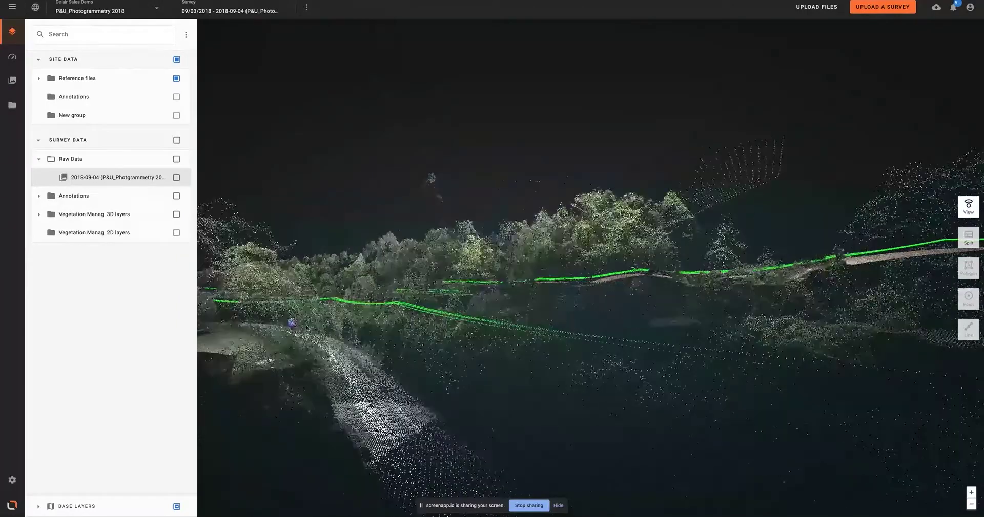
pyautogui.moveTo(316, 334); pyautogui.dragTo(346, 419)
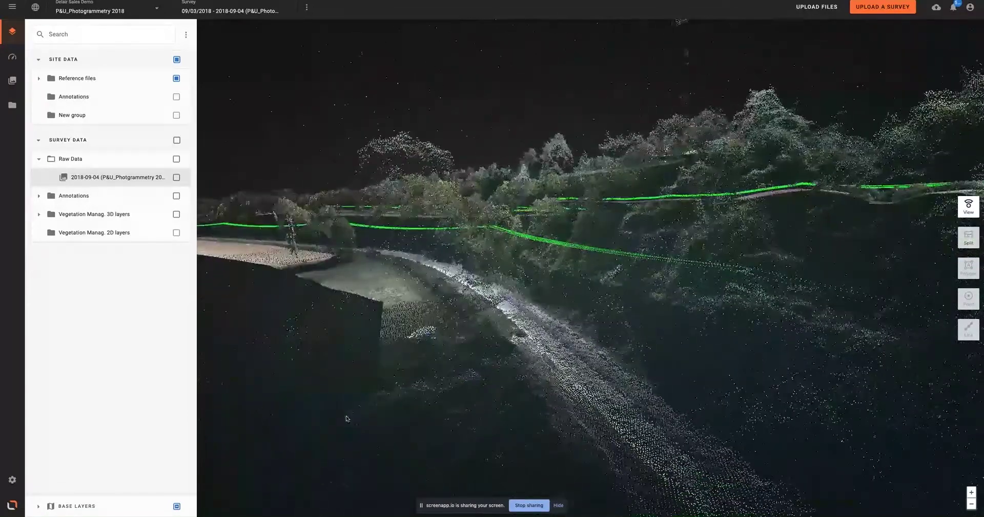
pyautogui.scroll(-5, 497, 338)
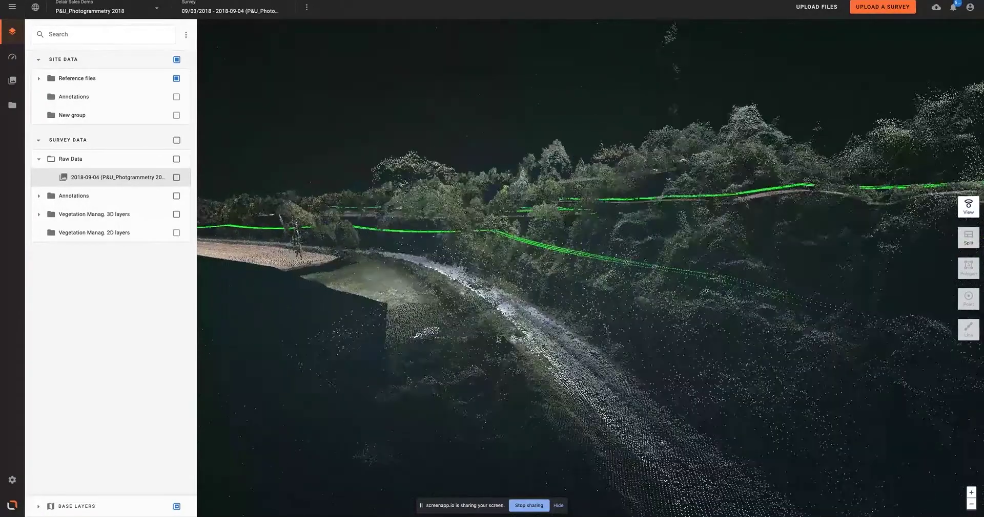
pyautogui.scroll(-3, 504, 340)
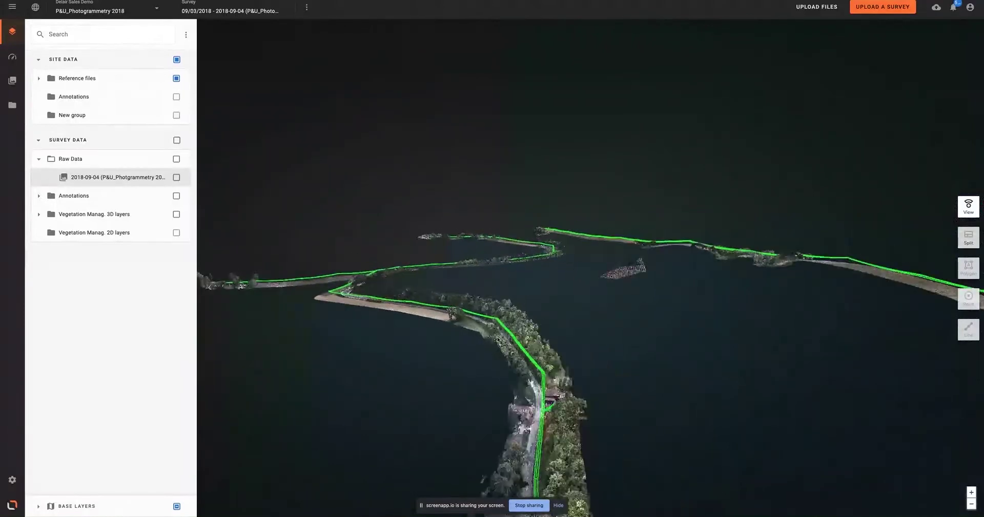
pyautogui.moveTo(527, 347); pyautogui.dragTo(504, 415)
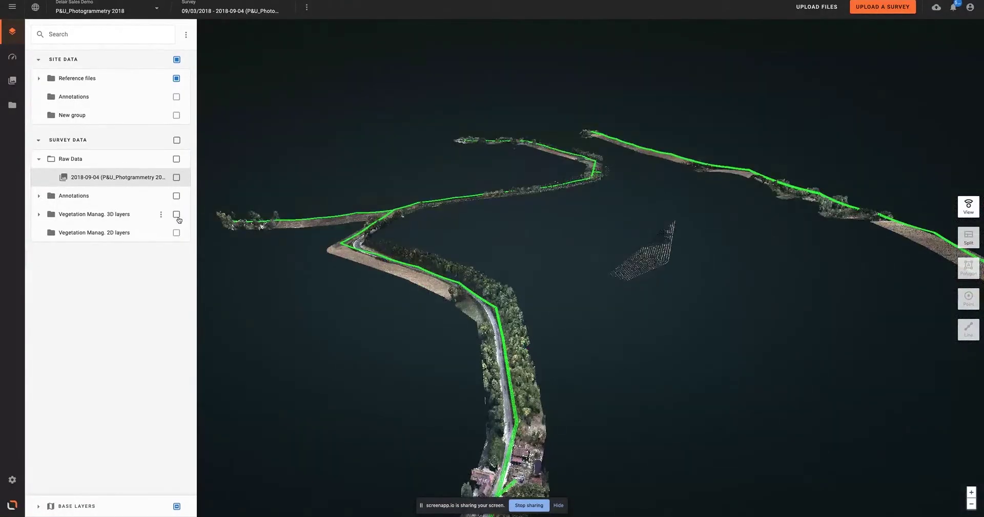
# Move the 3D view close to the road, power line and coloured risky vegetation.
pyautogui.scroll(4, 512, 359)
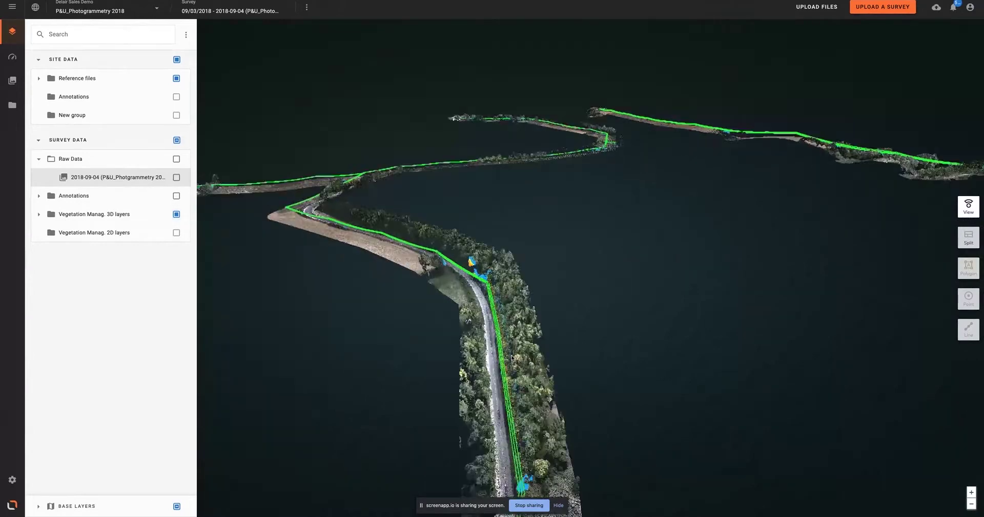
pyautogui.scroll(5, 509, 412)
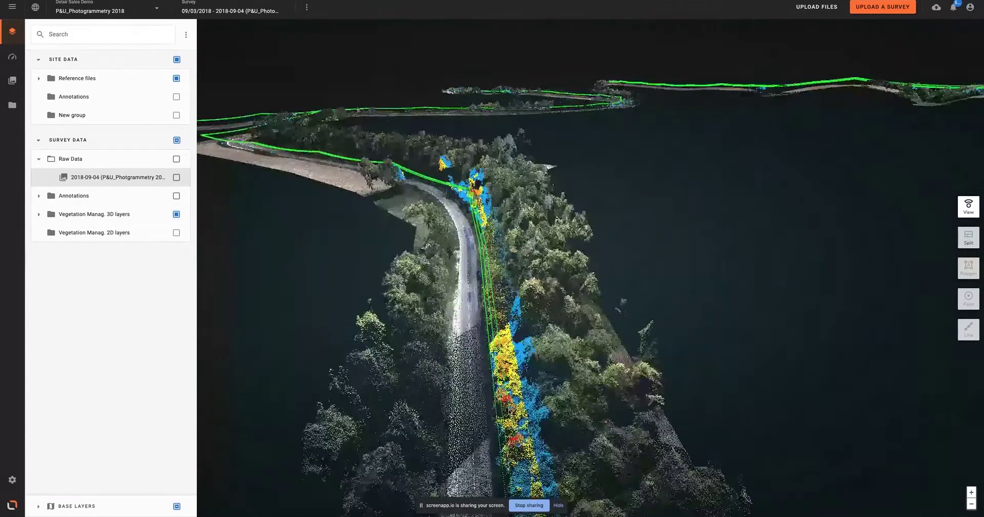
pyautogui.moveTo(501, 357); pyautogui.dragTo(497, 403)
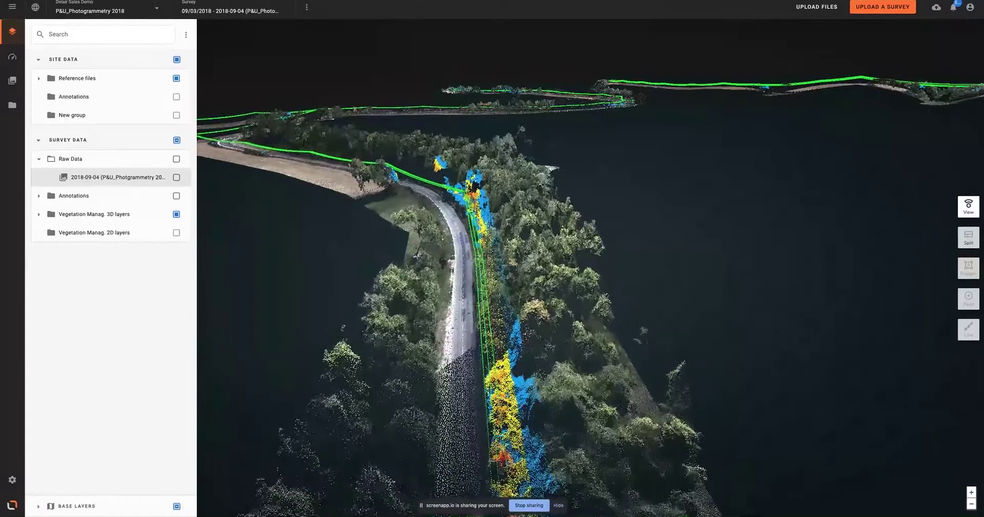
pyautogui.moveTo(504, 358); pyautogui.dragTo(505, 433)
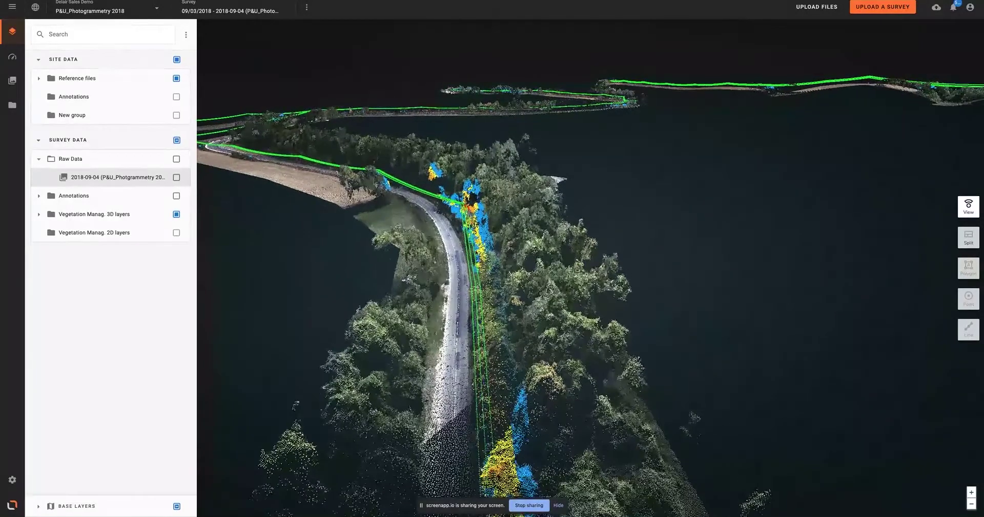
pyautogui.moveTo(475, 254); pyautogui.dragTo(471, 341)
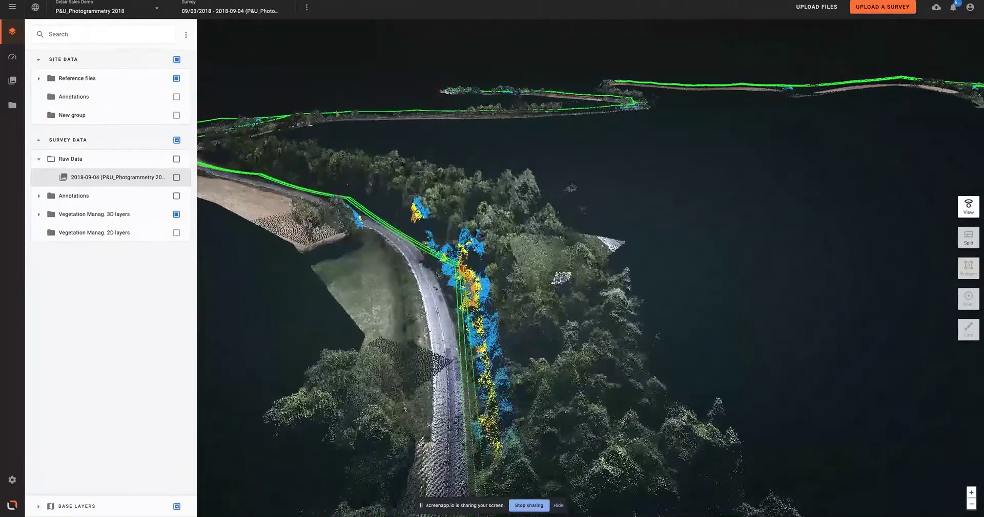
pyautogui.moveTo(424, 245); pyautogui.dragTo(379, 376)
pyautogui.moveTo(345, 235); pyautogui.dragTo(356, 363)
pyautogui.moveTo(322, 227); pyautogui.dragTo(378, 293)
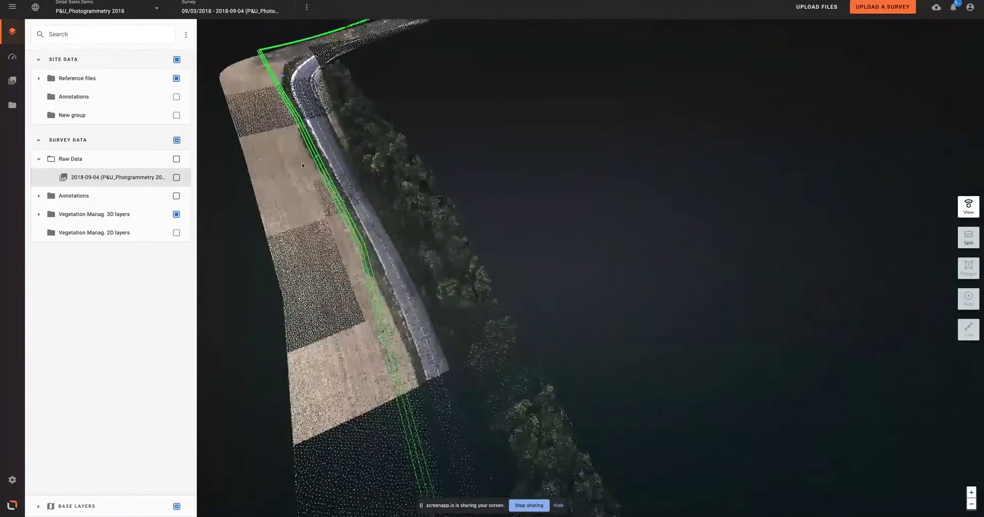
pyautogui.moveTo(310, 163); pyautogui.dragTo(331, 212)
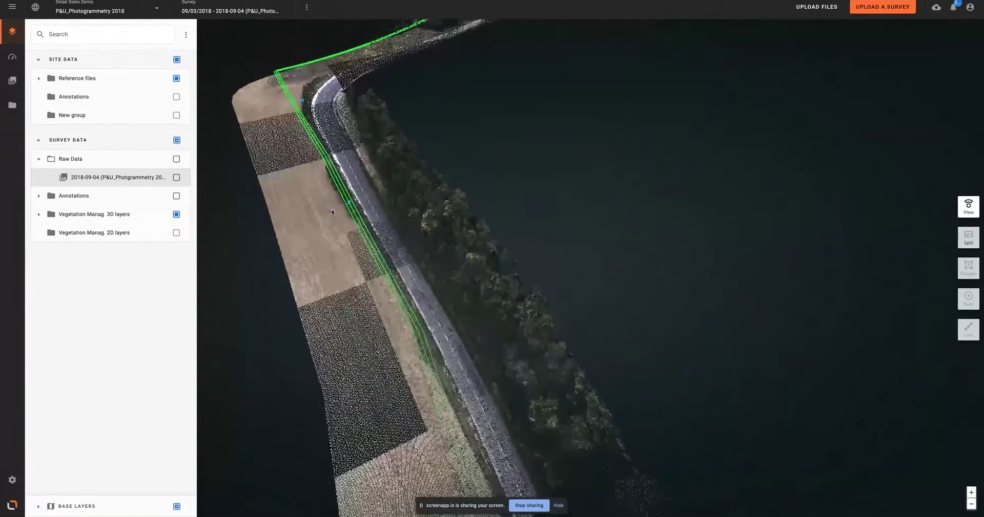
# Switch to the 2D map and turn on the Vegetation Manag. 2D layers.
pyautogui.click(973, 207)
pyautogui.click(921, 213)
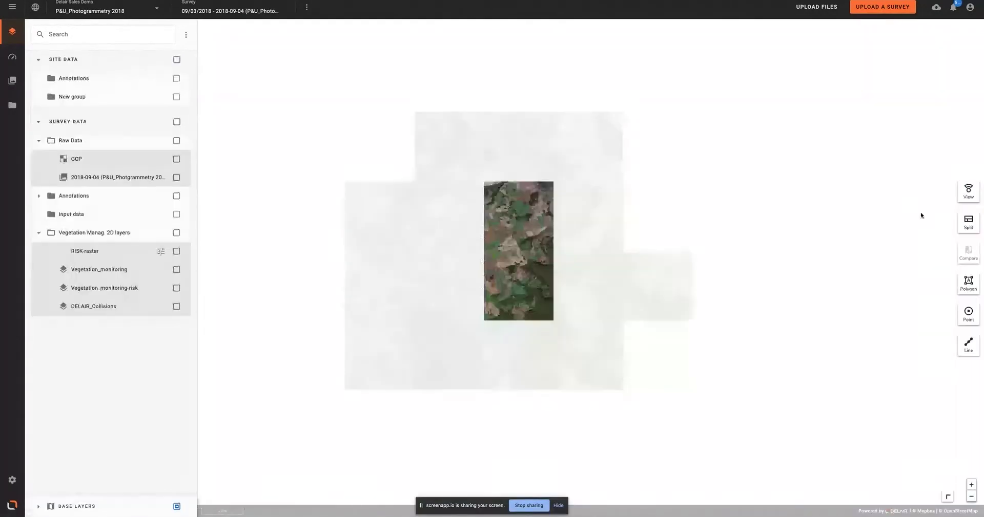
pyautogui.click(176, 251)
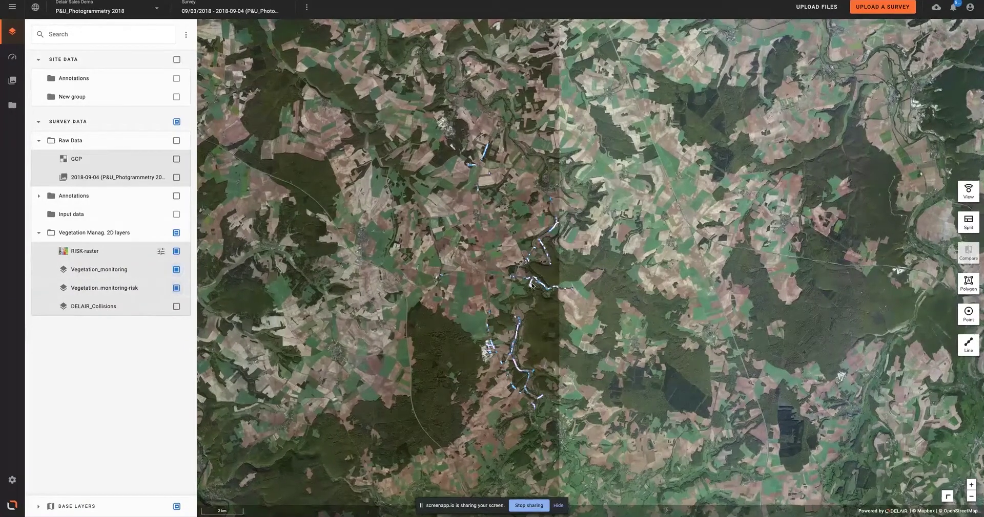
# Zoom into the village and hide the Vegetation_monitoring-risk coloured fills.
pyautogui.scroll(3, 532, 286)
pyautogui.scroll(3, 530, 285)
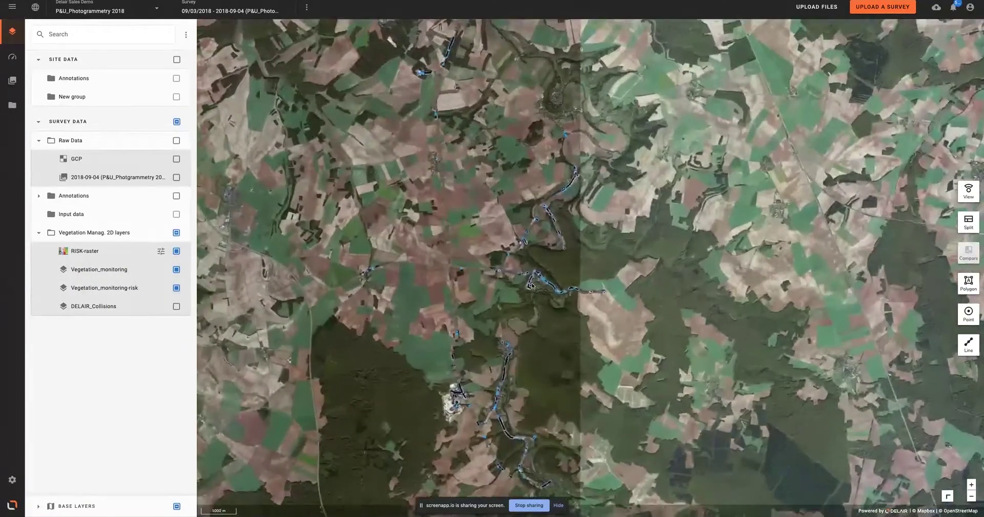
pyautogui.scroll(3, 528, 287)
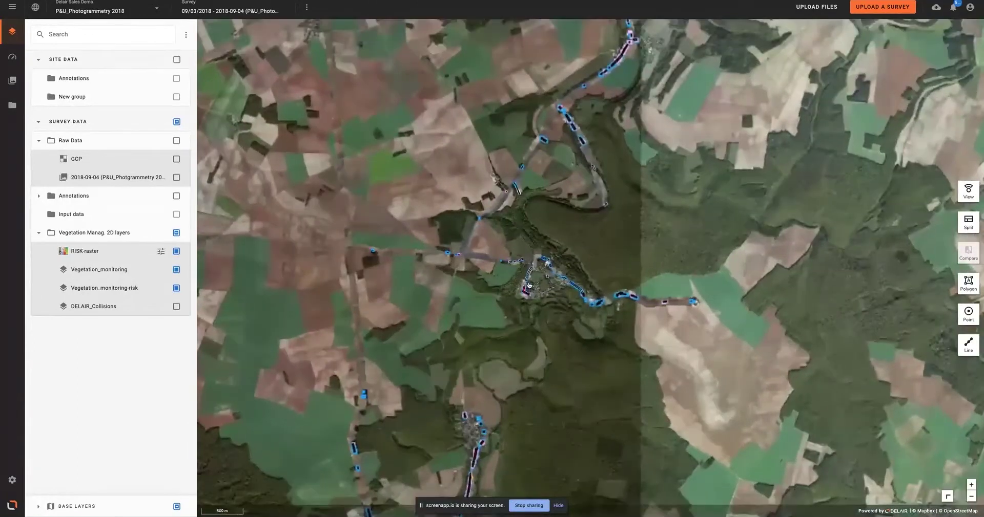
pyautogui.scroll(3, 521, 281)
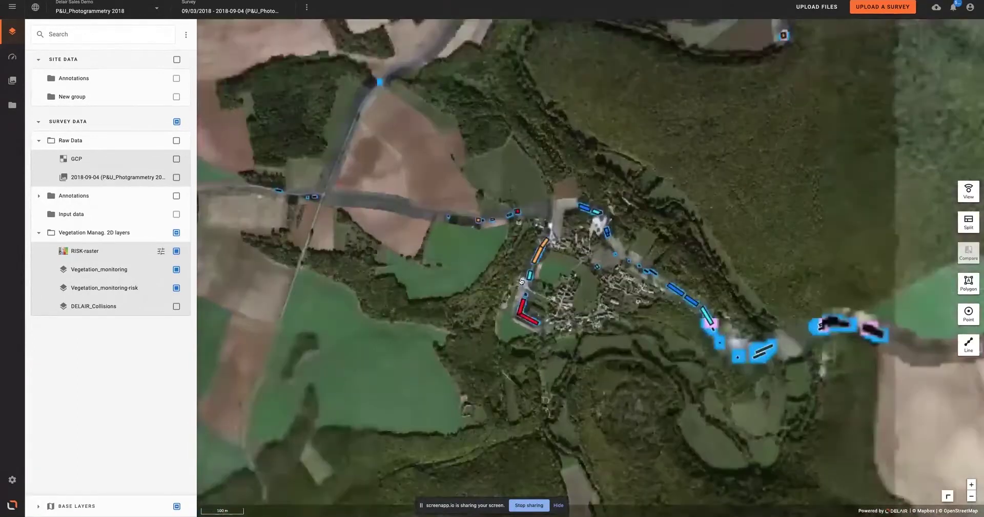
pyautogui.scroll(3, 535, 309)
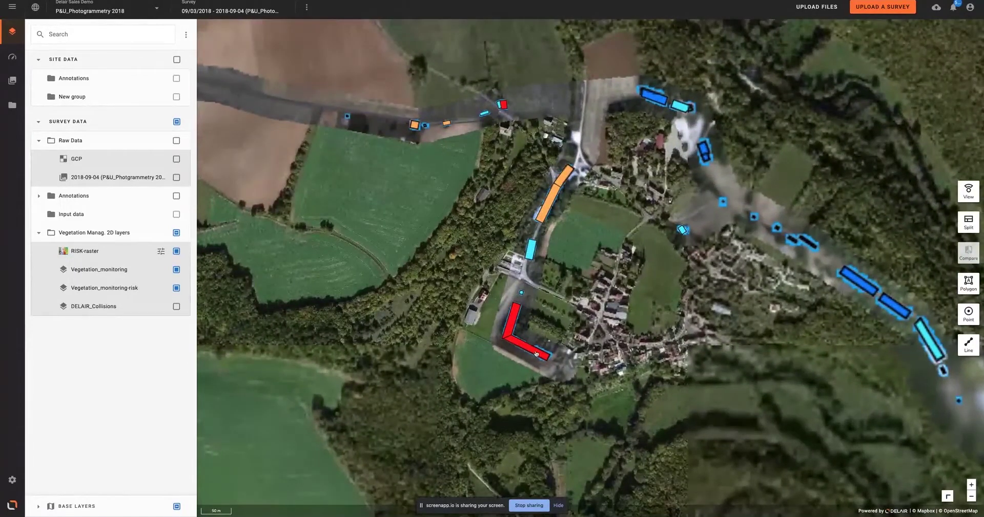
pyautogui.scroll(1, 509, 339)
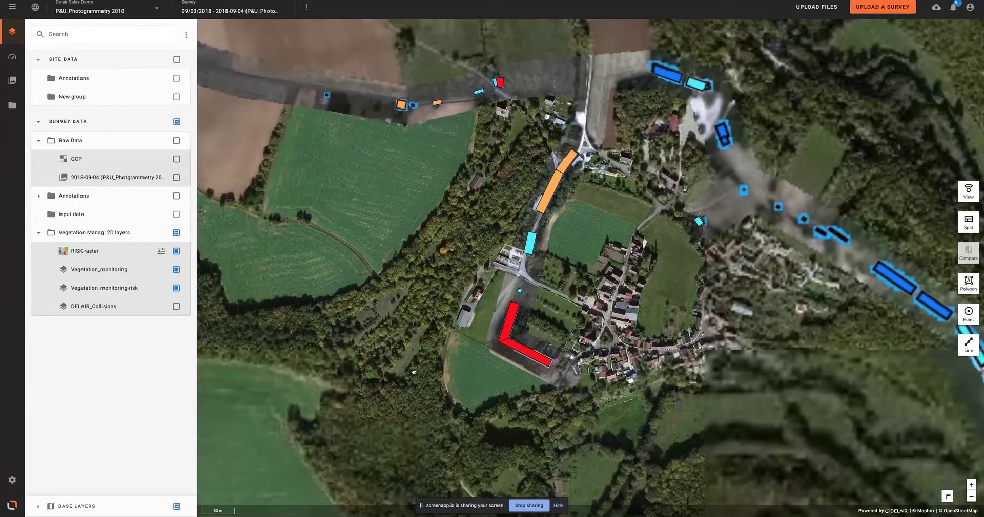
pyautogui.click(176, 288)
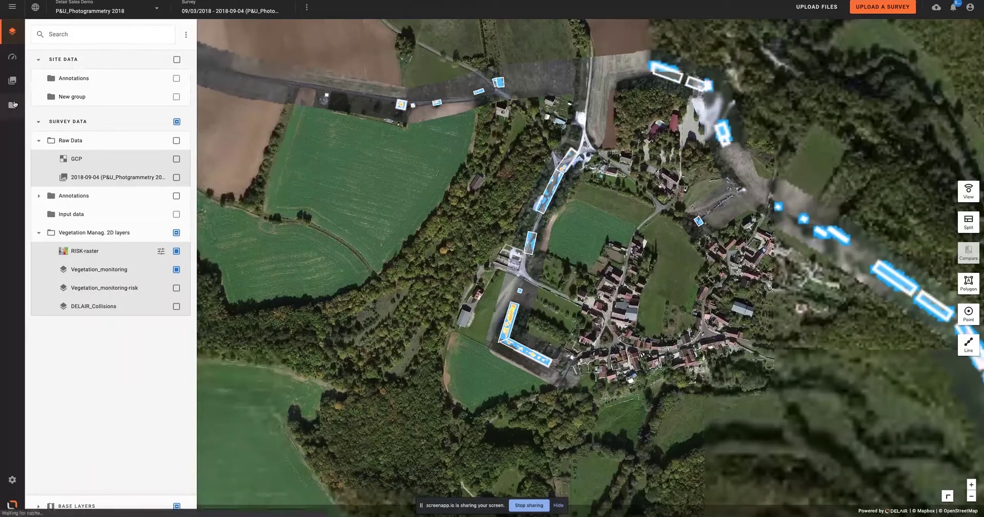
# Download Vegetation_monitoring.csv from the survey's Download page.
pyautogui.click(12, 105)
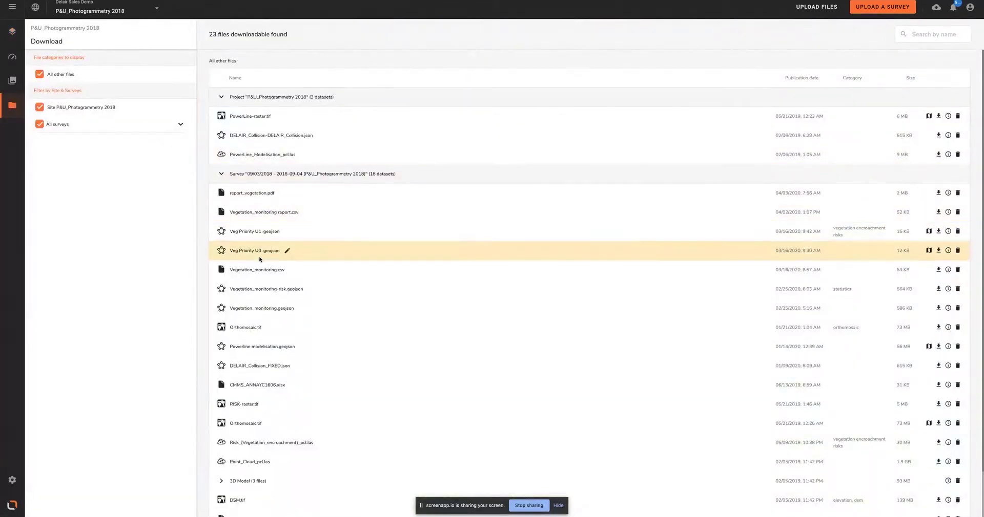
pyautogui.click(938, 270)
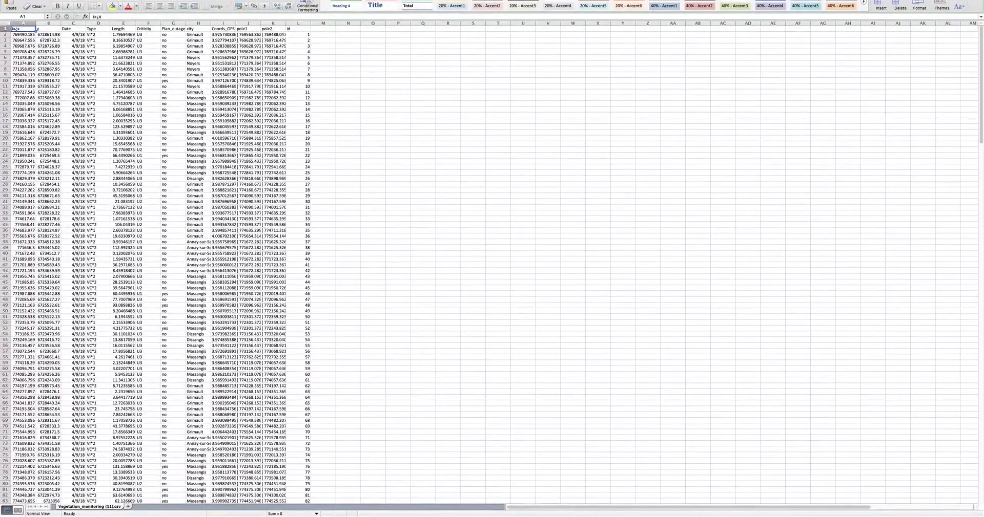
pyautogui.click(301, 24)
pyautogui.click(300, 34)
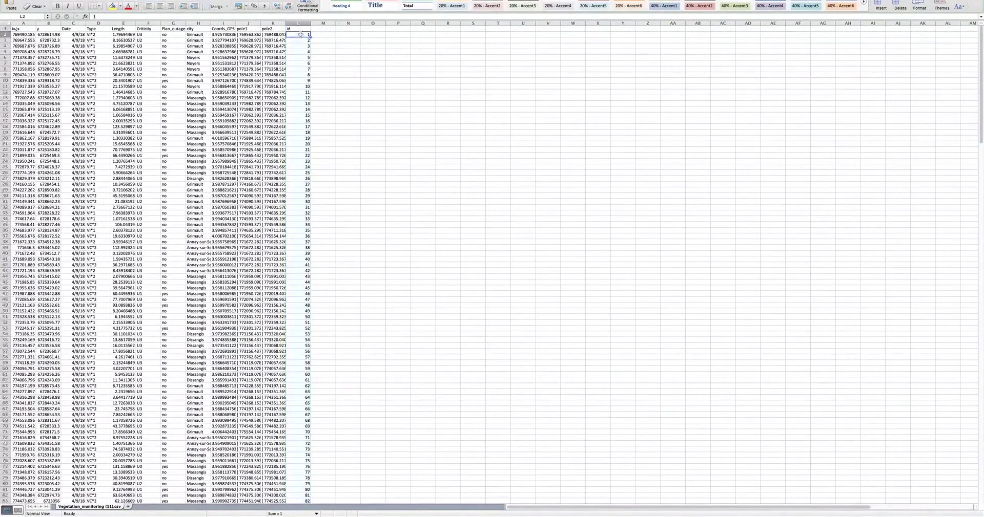
pyautogui.moveTo(300, 34); pyautogui.dragTo(289, 382)
pyautogui.scroll(10, 252, 254)
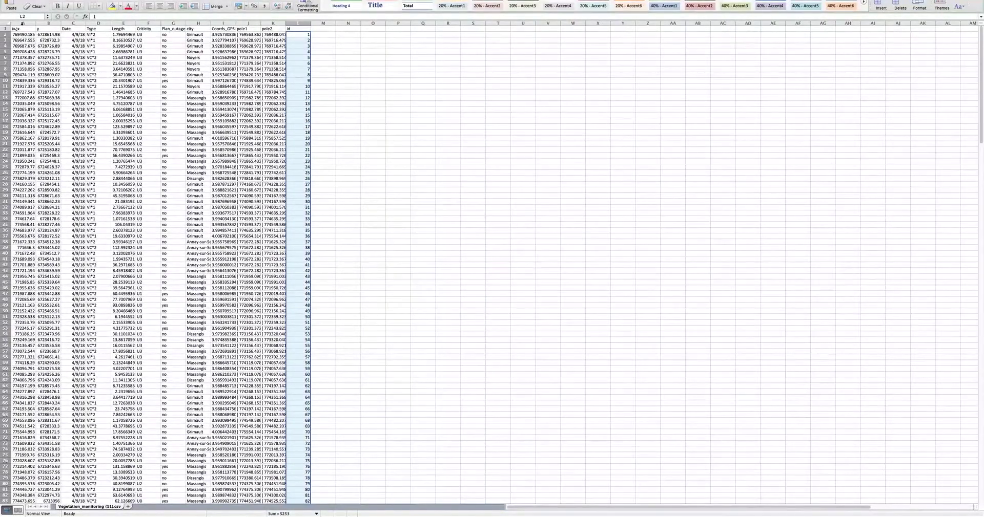
pyautogui.moveTo(22, 23); pyautogui.dragTo(44, 23)
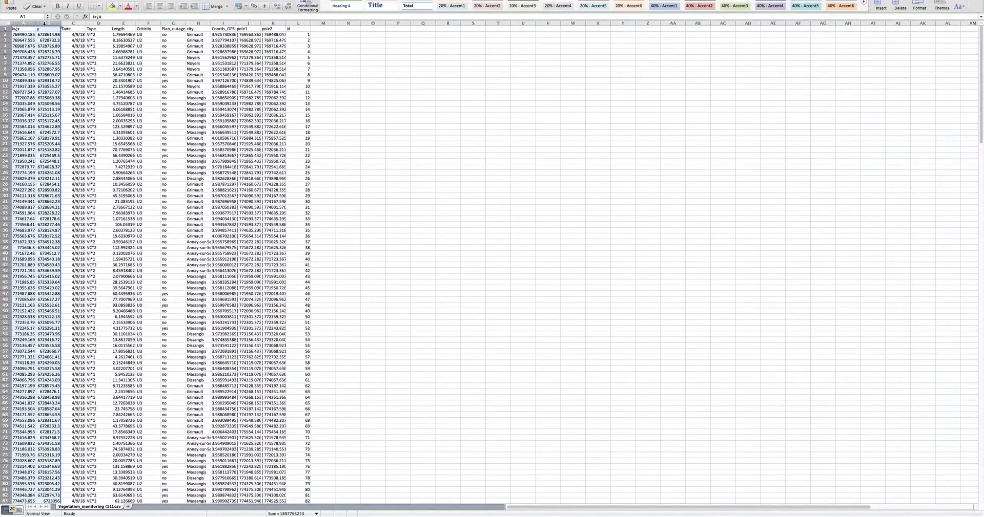
pyautogui.click(93, 23)
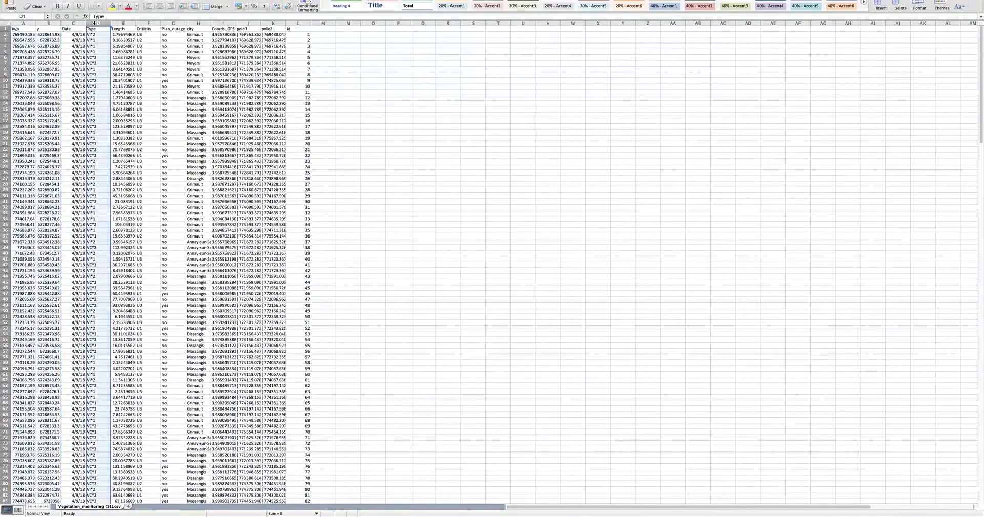
pyautogui.click(149, 23)
pyautogui.moveTo(144, 34); pyautogui.dragTo(154, 271)
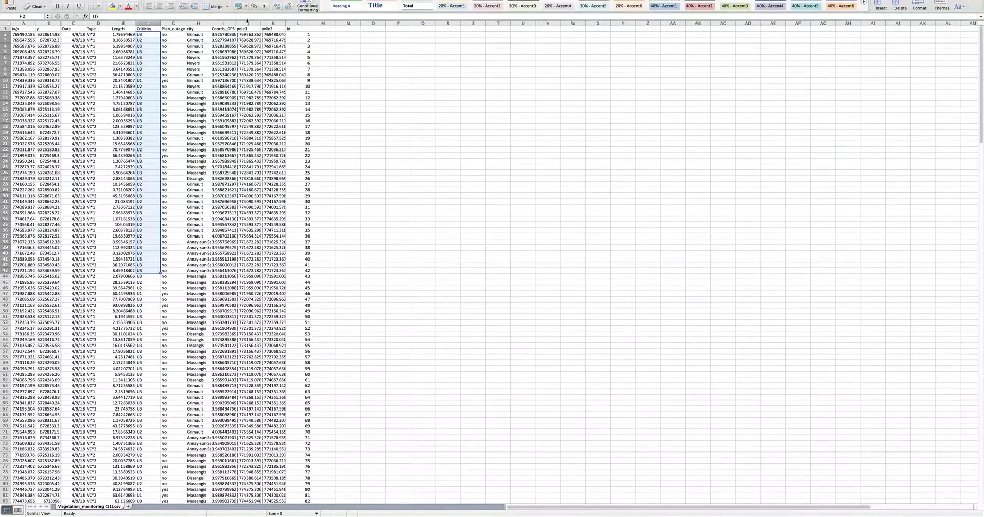
pyautogui.moveTo(248, 23); pyautogui.dragTo(274, 23)
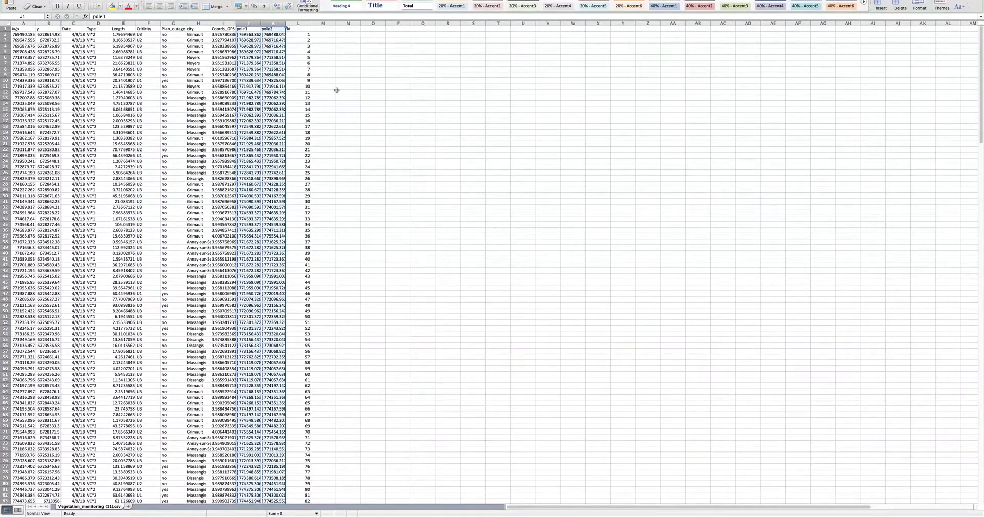
pyautogui.click(339, 92)
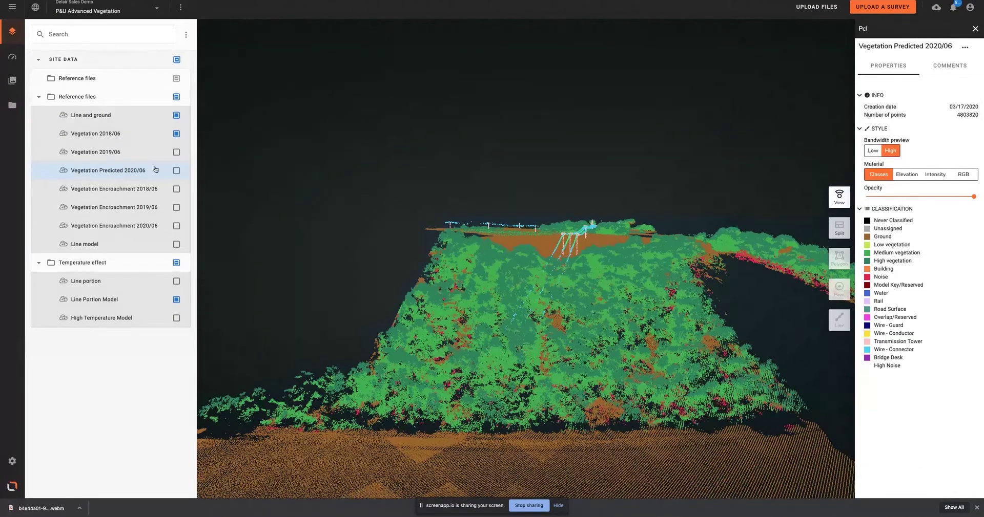
# Show the Vegetation 2019/06, Predicted 2020/06 and Encroachment 2020/06 layers around the tower.
pyautogui.moveTo(544, 388); pyautogui.dragTo(554, 314)
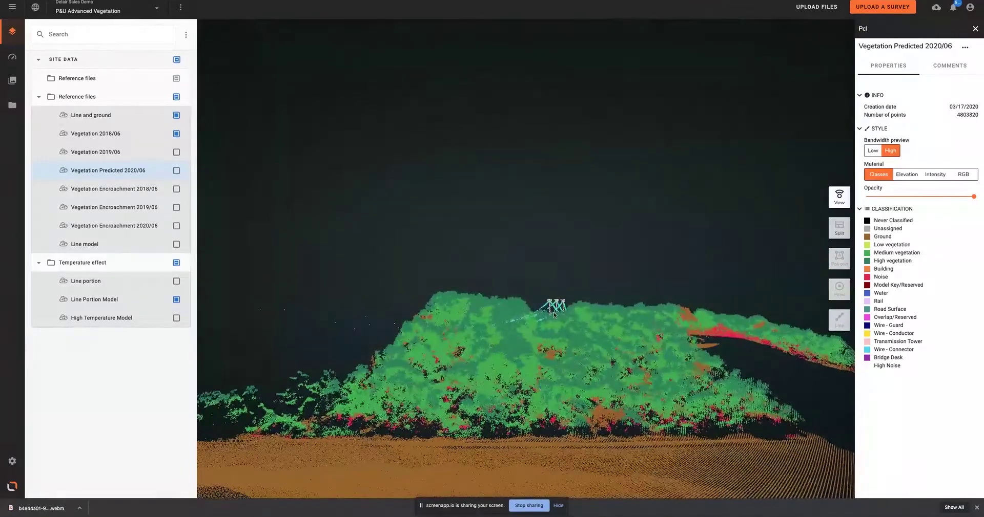
pyautogui.scroll(3, 554, 315)
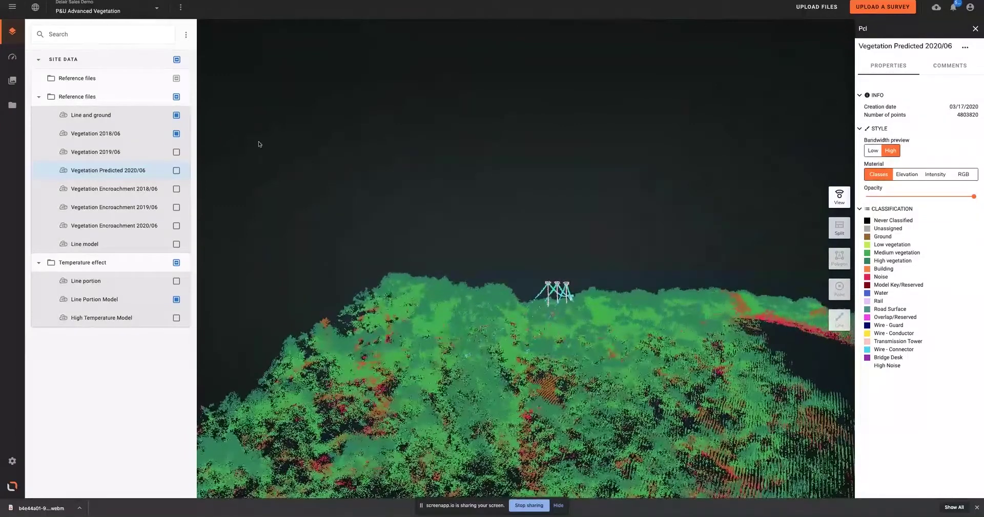
pyautogui.click(177, 153)
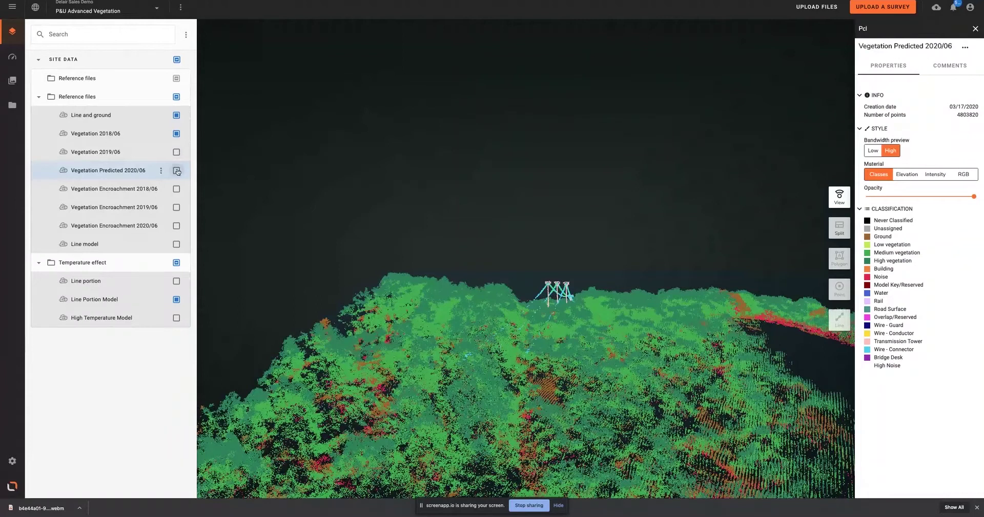
pyautogui.click(177, 172)
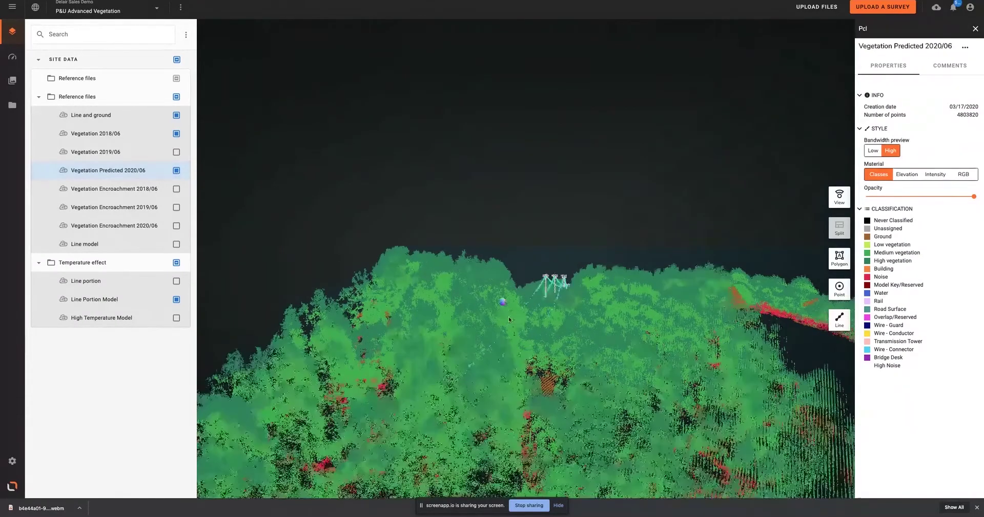
pyautogui.moveTo(508, 320); pyautogui.dragTo(523, 319)
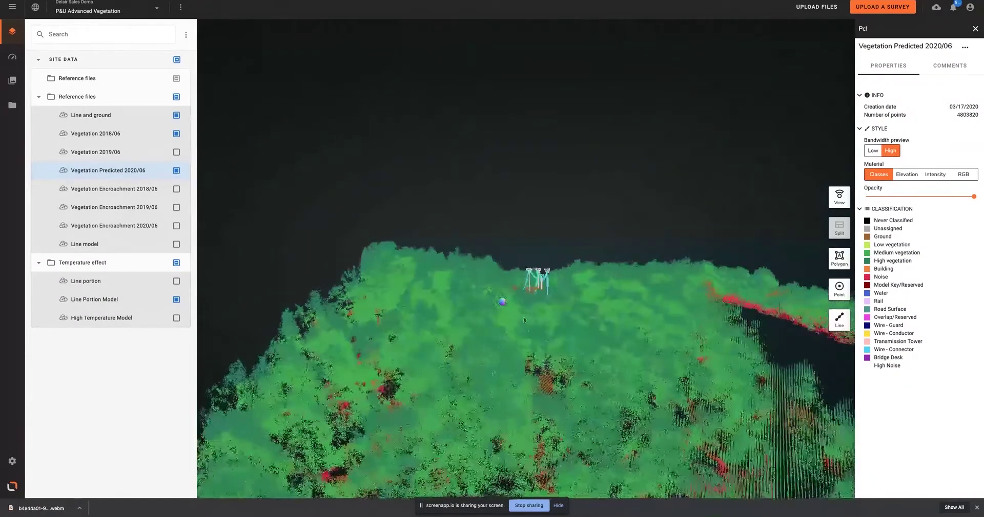
pyautogui.click(178, 227)
pyautogui.scroll(5, 548, 292)
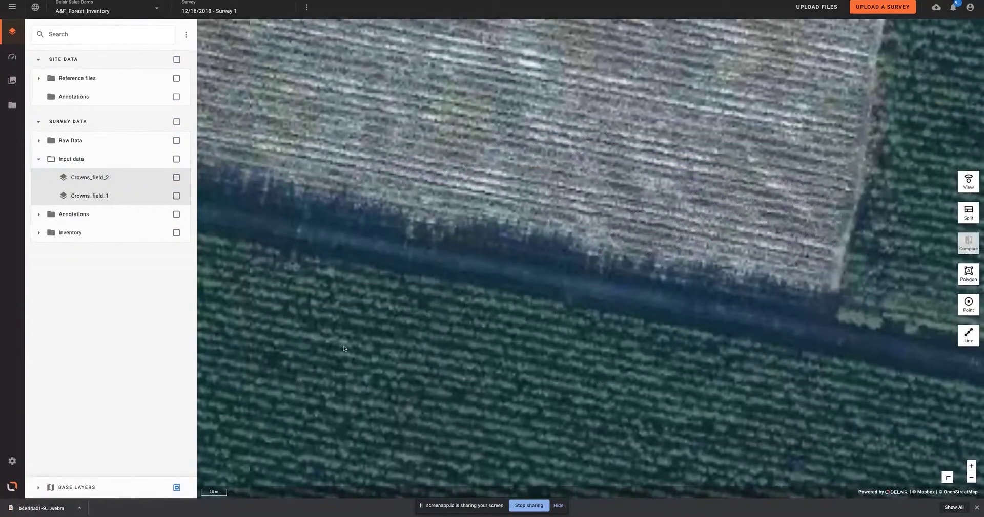
# Turn on Crowns_field_2, open its Style panel and zoom in over the crowns.
pyautogui.click(177, 178)
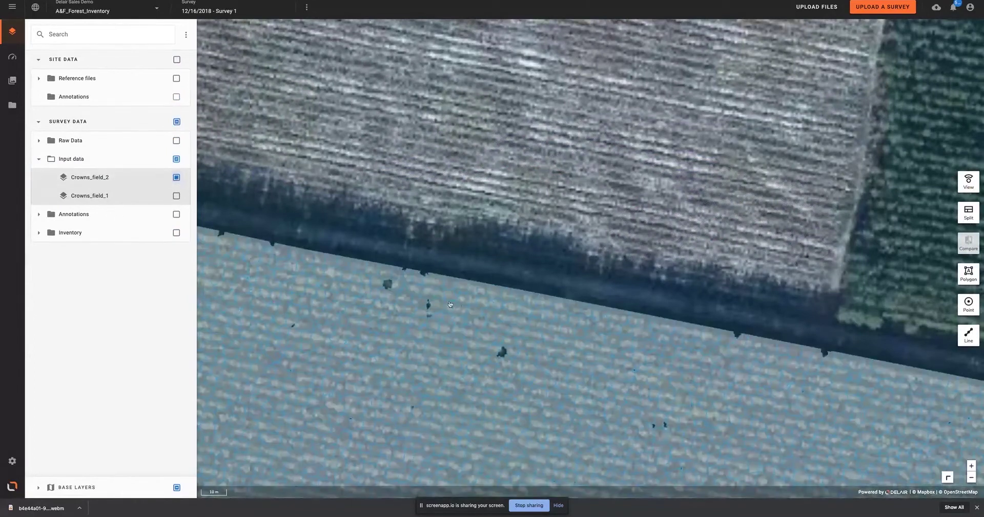
pyautogui.click(384, 272)
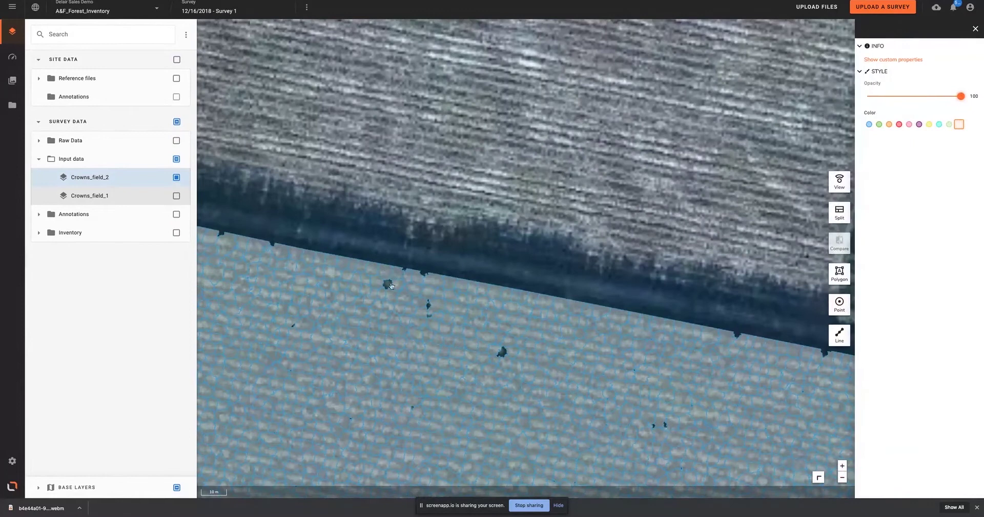
pyautogui.scroll(3, 396, 297)
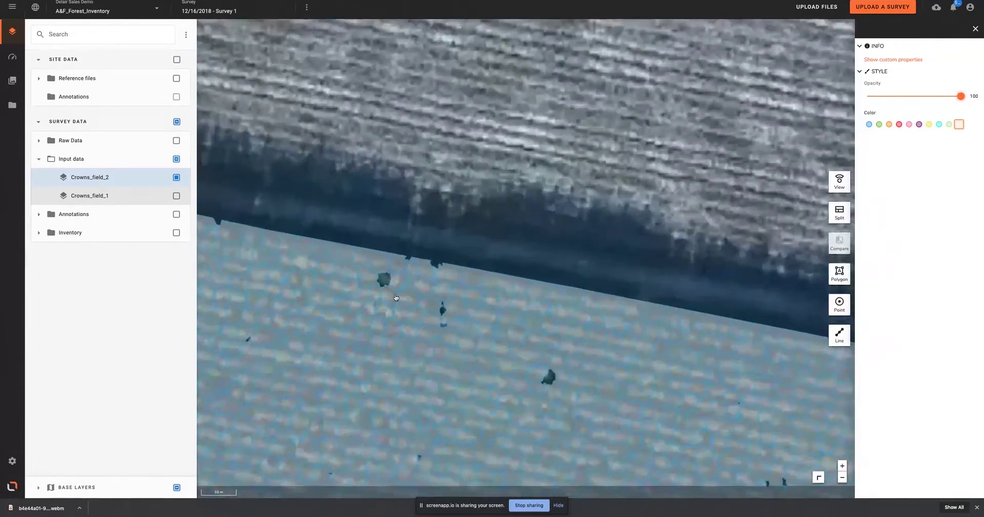
pyautogui.scroll(4, 395, 297)
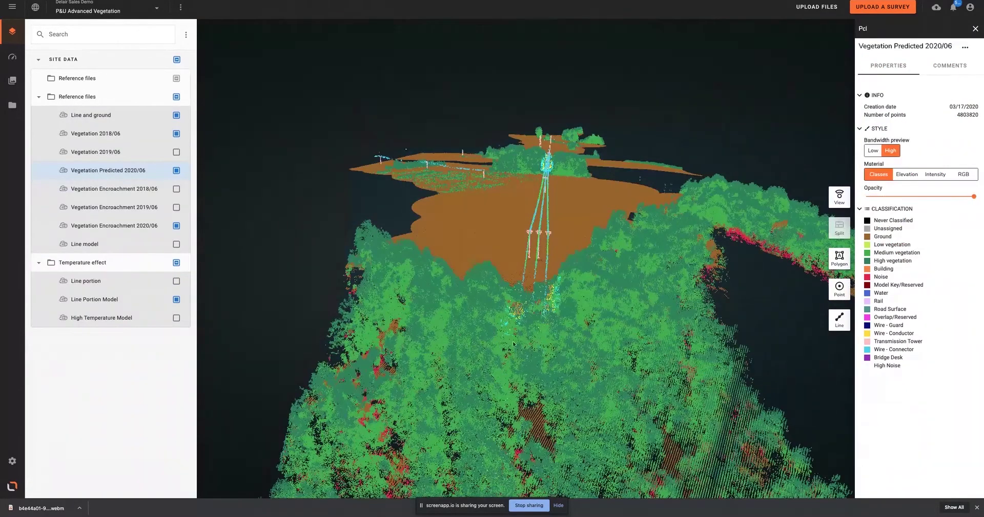
pyautogui.moveTo(513, 344); pyautogui.dragTo(530, 263)
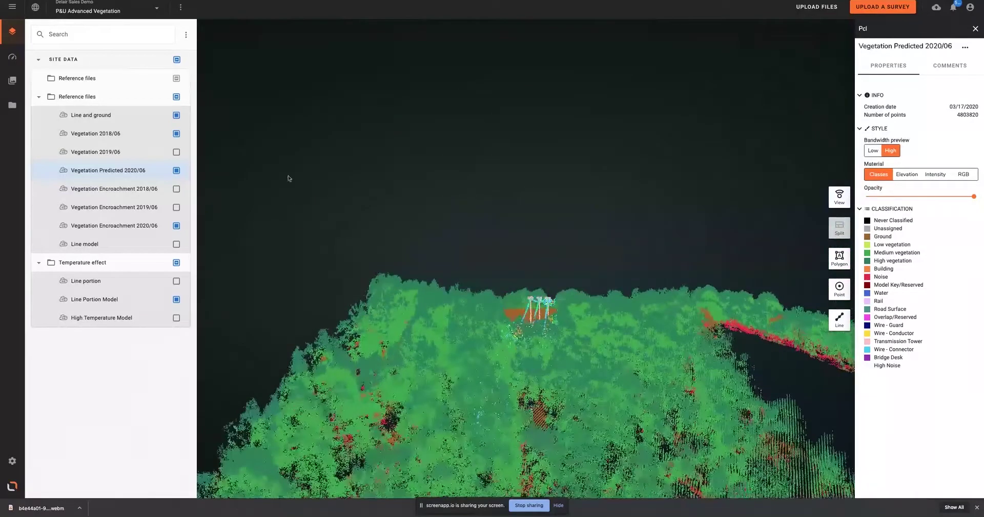
# Hide the Vegetation Predicted 2020/06 layer and orbit to a low angle that fans out the power lines.
pyautogui.click(176, 171)
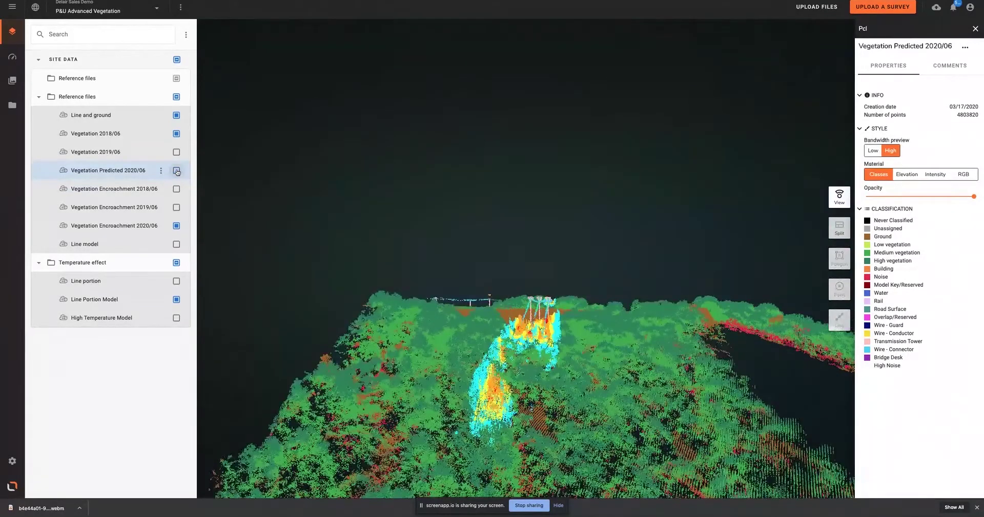
pyautogui.click(176, 171)
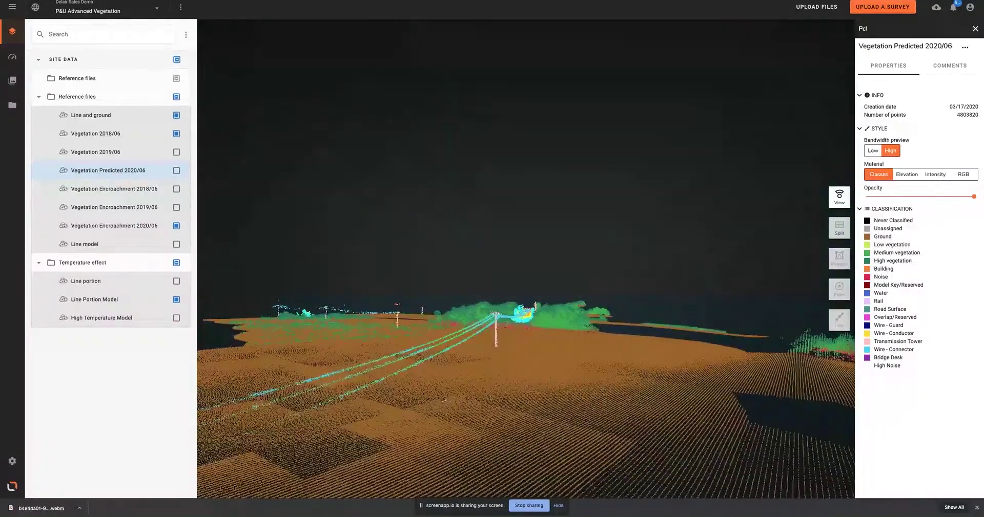
pyautogui.moveTo(444, 400); pyautogui.dragTo(441, 400)
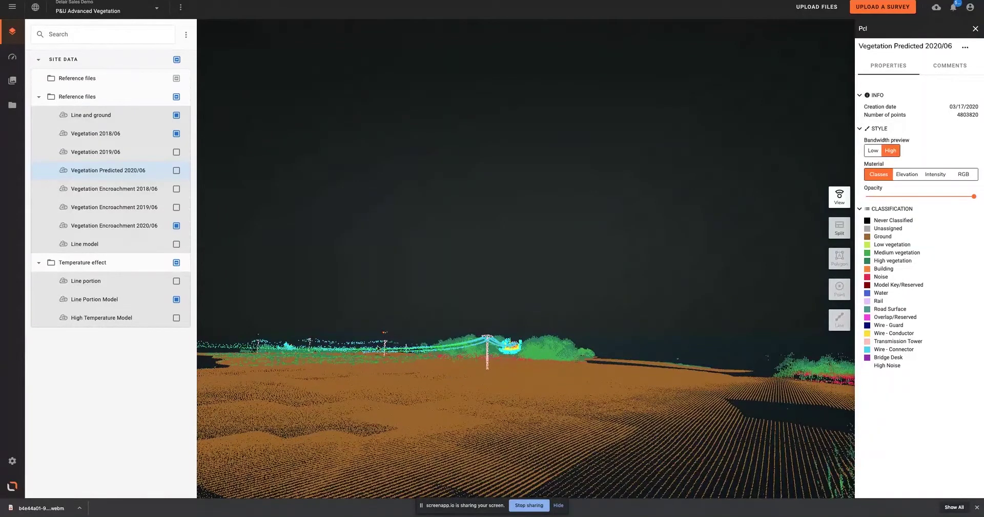
pyautogui.moveTo(417, 358); pyautogui.dragTo(443, 356)
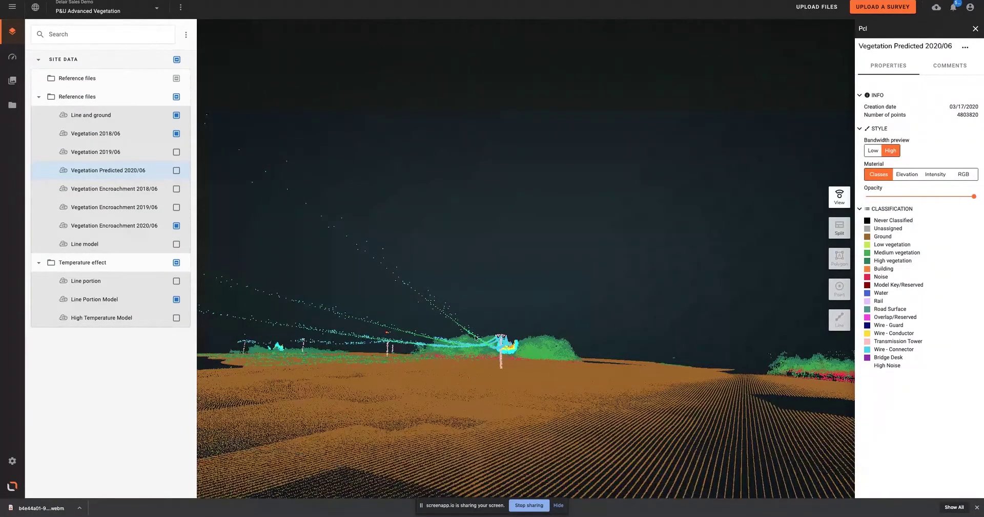
# Show the High Temperature Model layer and reframe the view around the tower.
pyautogui.click(177, 318)
pyautogui.scroll(3, 444, 373)
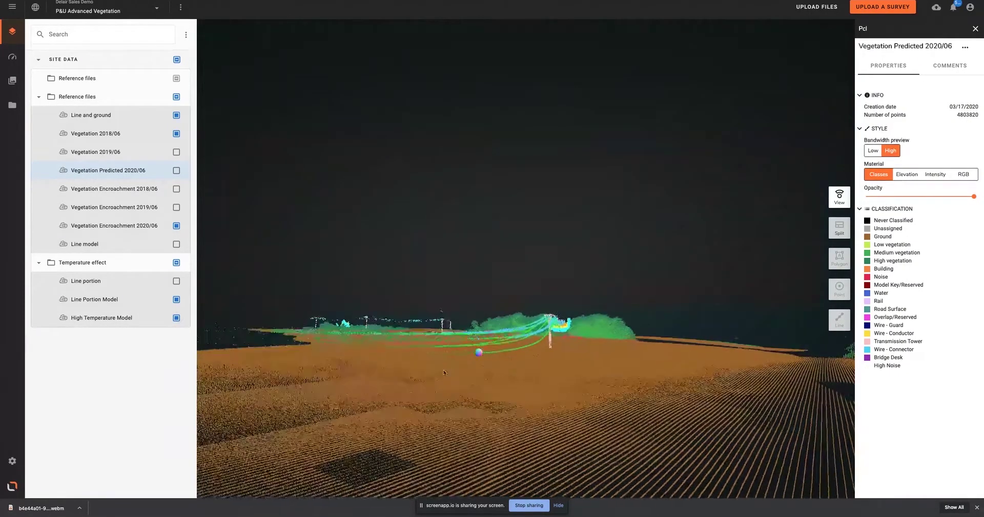
pyautogui.moveTo(443, 373)
pyautogui.mouseDown()
pyautogui.moveTo(430, 374)
pyautogui.moveTo(443, 356)
pyautogui.mouseUp()
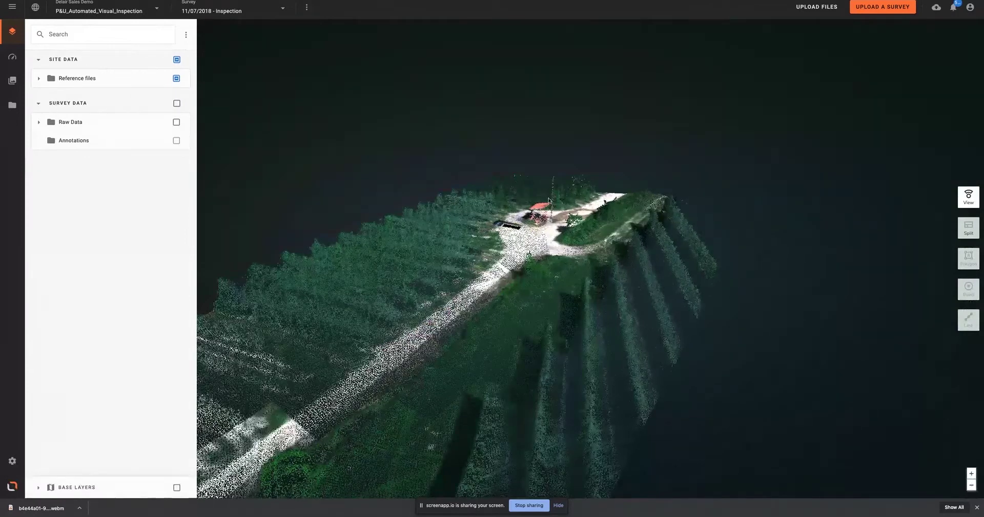
# Turn on Raw Data and the Electric pole LIDAR reference file, then orbit around the pole.
pyautogui.scroll(5, 548, 201)
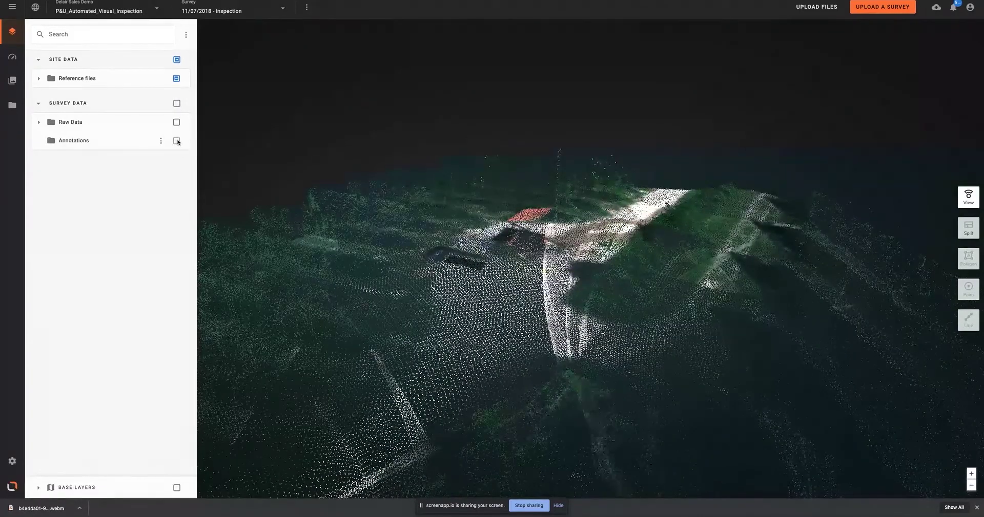
pyautogui.click(176, 122)
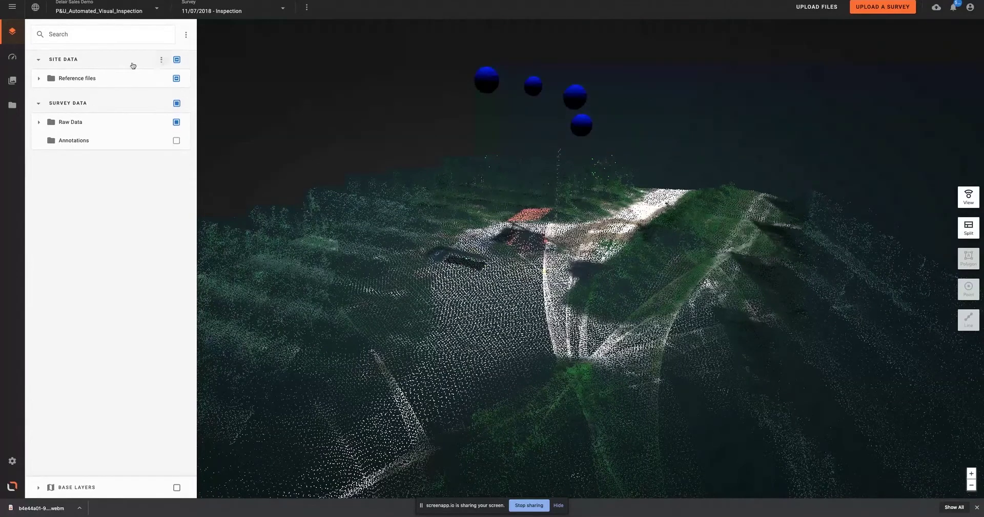
pyautogui.click(39, 79)
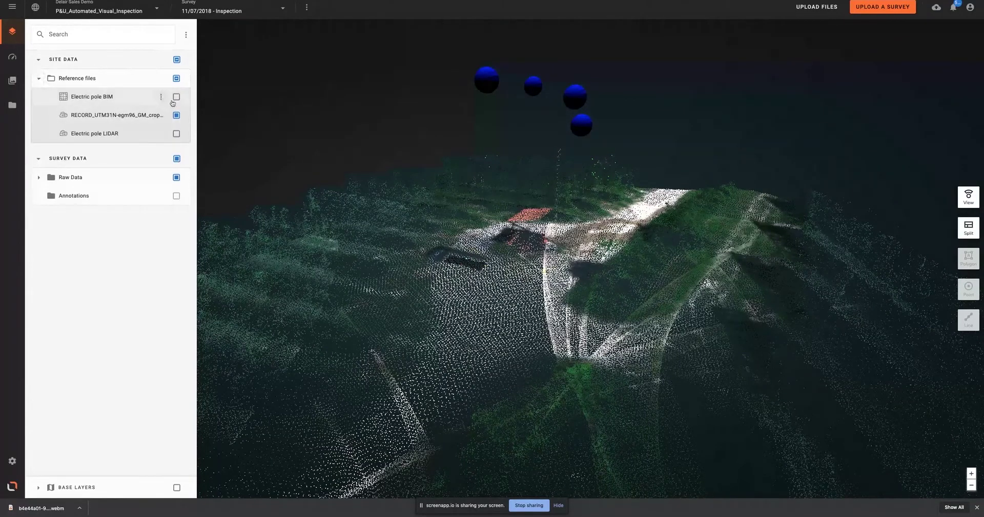
pyautogui.click(176, 134)
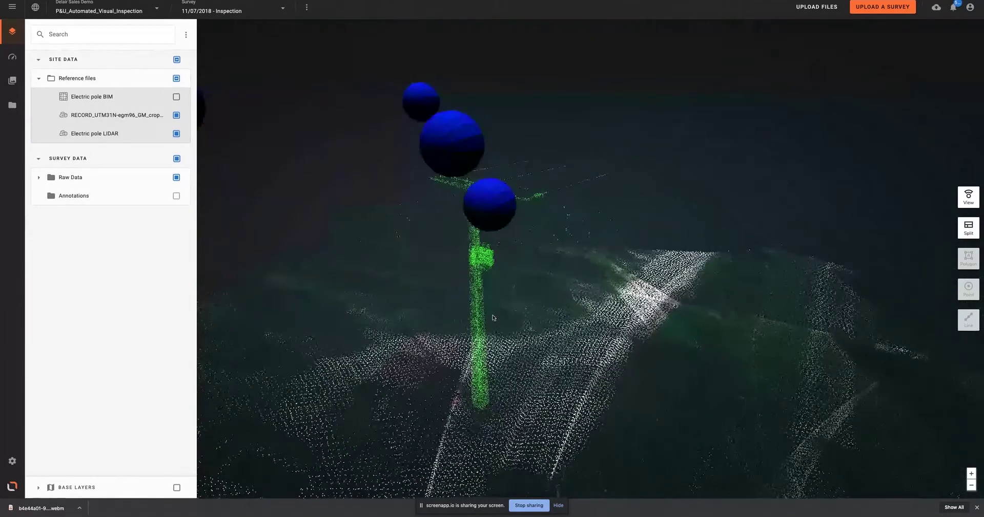
pyautogui.scroll(5, 494, 316)
pyautogui.moveTo(519, 331); pyautogui.dragTo(658, 319)
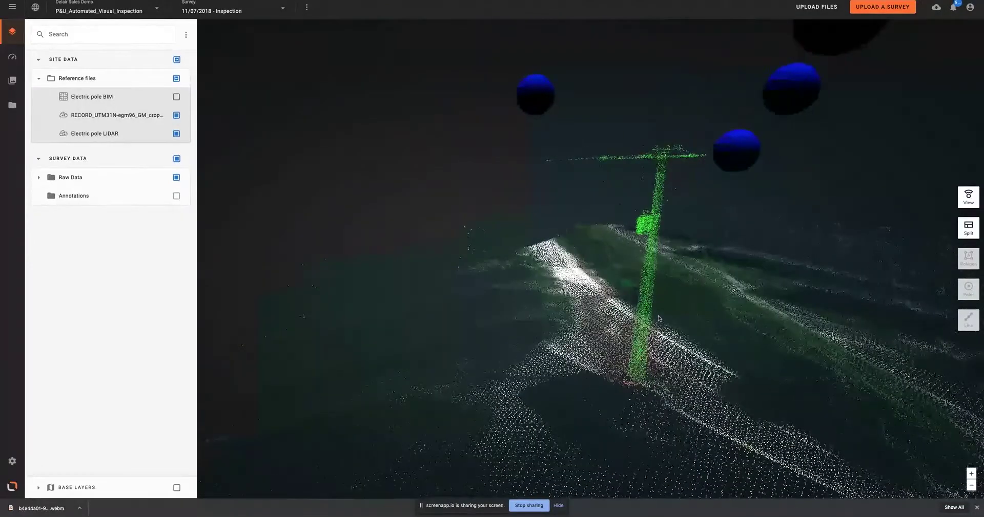
pyautogui.scroll(-5, 658, 319)
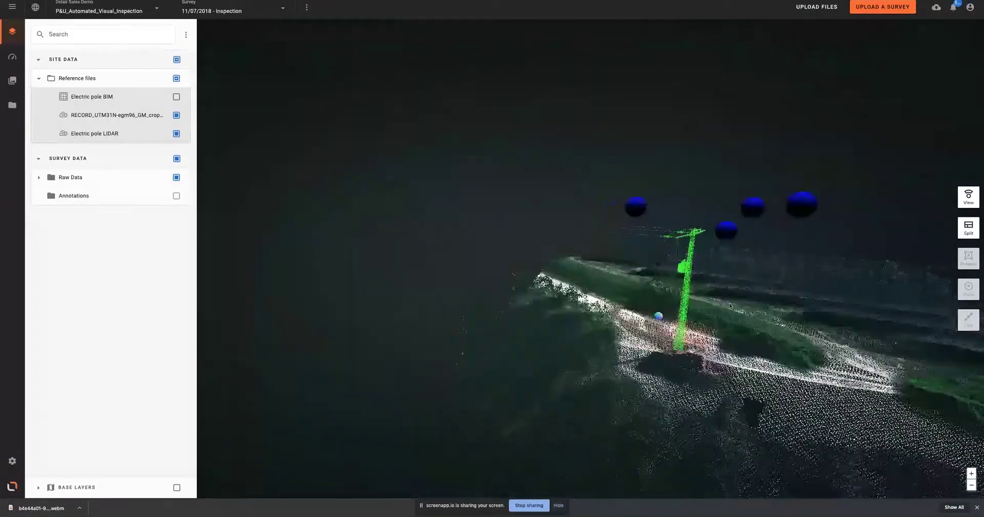
# Show the Electric pole BIM model and open photos from two camera spheres around it.
pyautogui.click(176, 97)
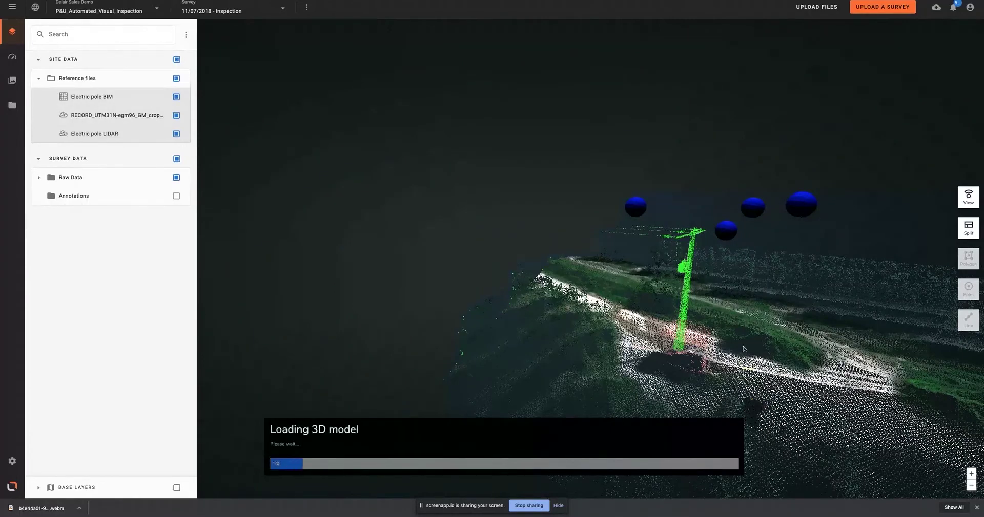
pyautogui.click(639, 207)
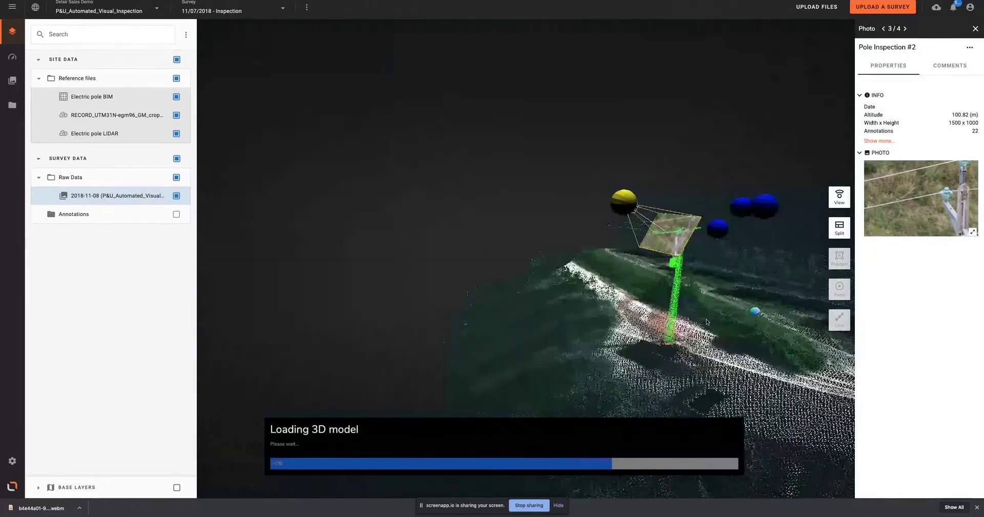
pyautogui.click(753, 210)
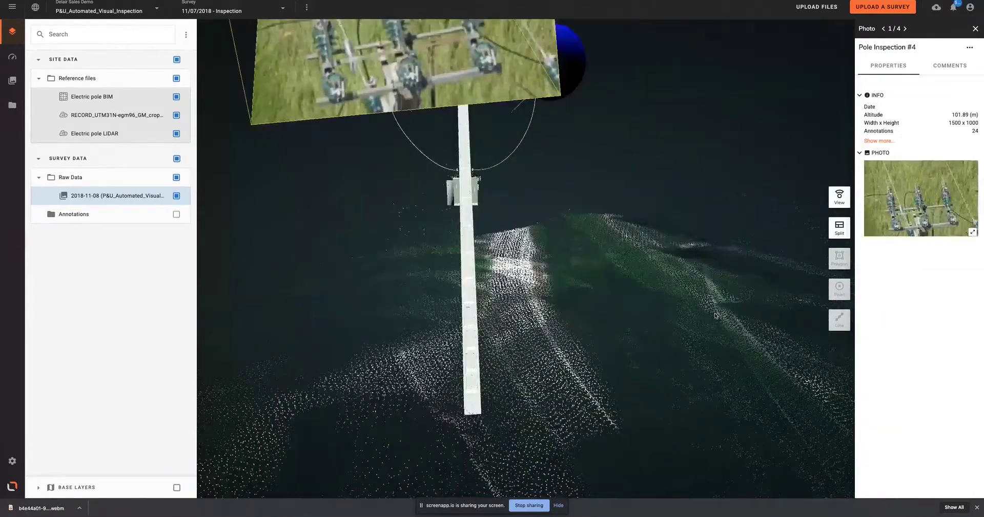
# Orbit around the pole and open Pole Inspection #1, then Pole Inspection #3.
pyautogui.scroll(-5, 645, 274)
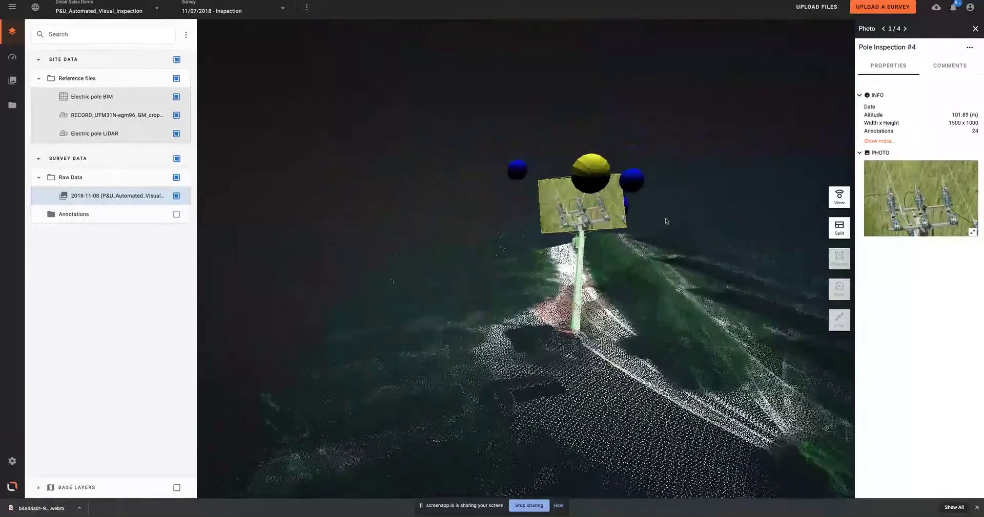
pyautogui.click(666, 222)
pyautogui.moveTo(654, 297); pyautogui.dragTo(587, 262)
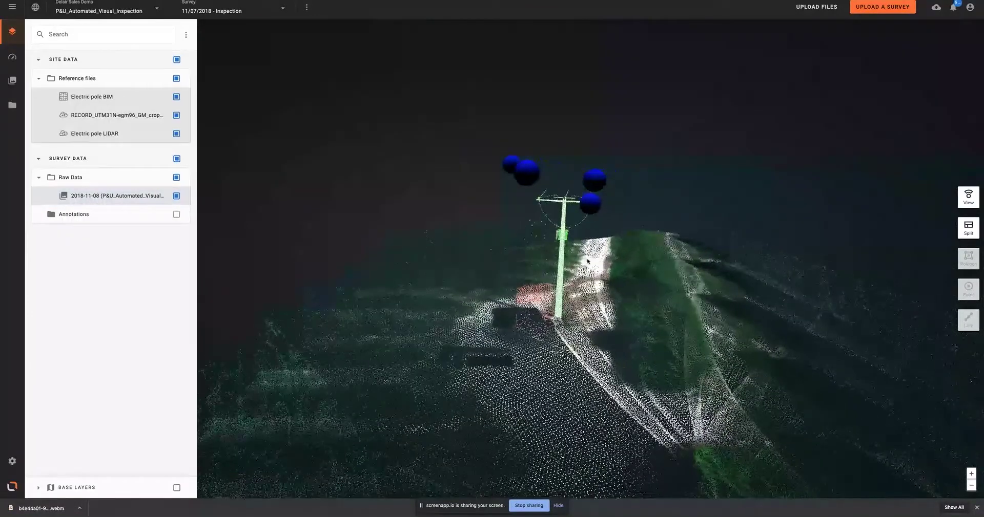
pyautogui.click(592, 182)
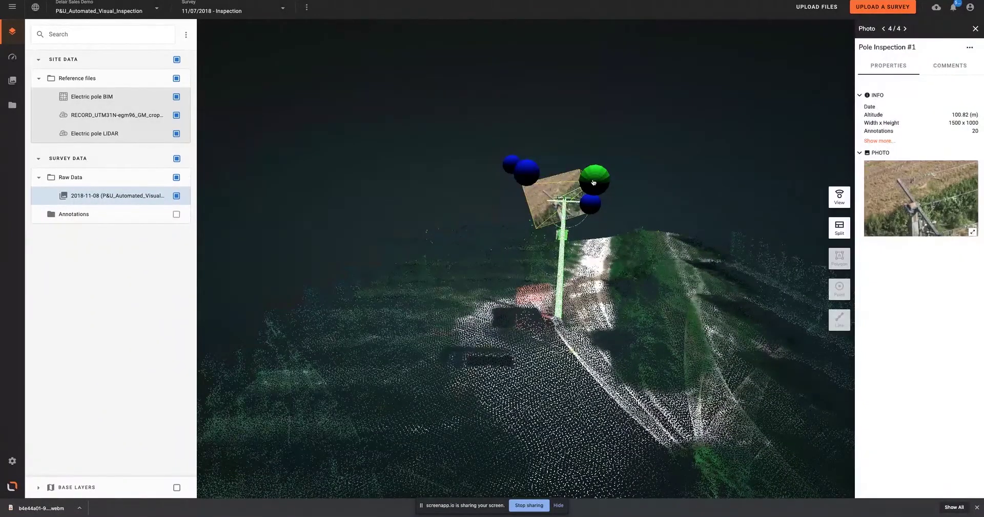
pyautogui.click(590, 203)
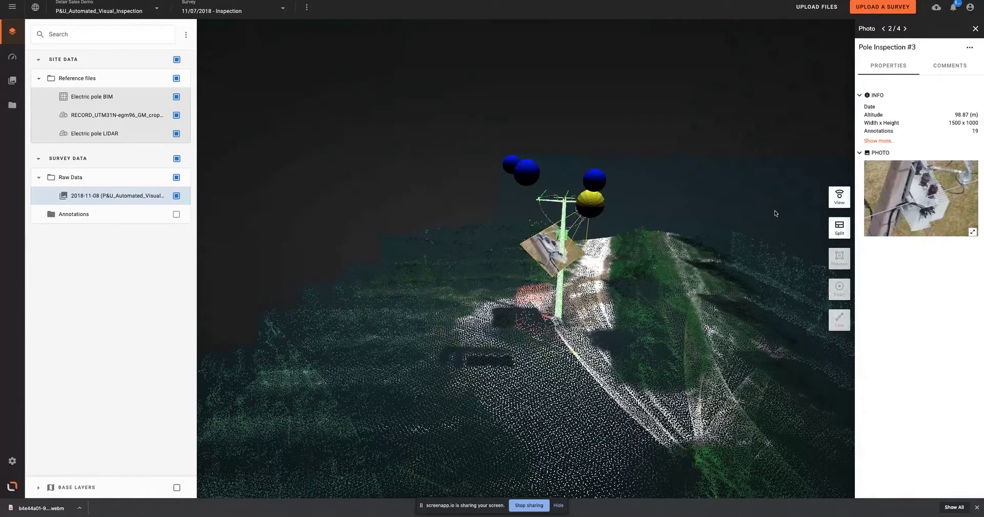
# Open photo 2/4 full-size and read its concrete support and H61 Transformer defect annotations.
pyautogui.click(972, 232)
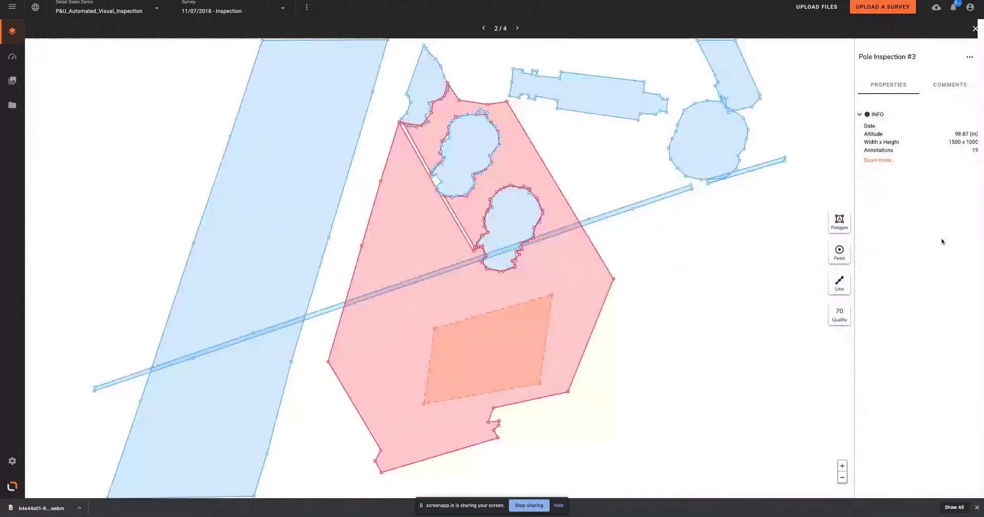
pyautogui.click(252, 255)
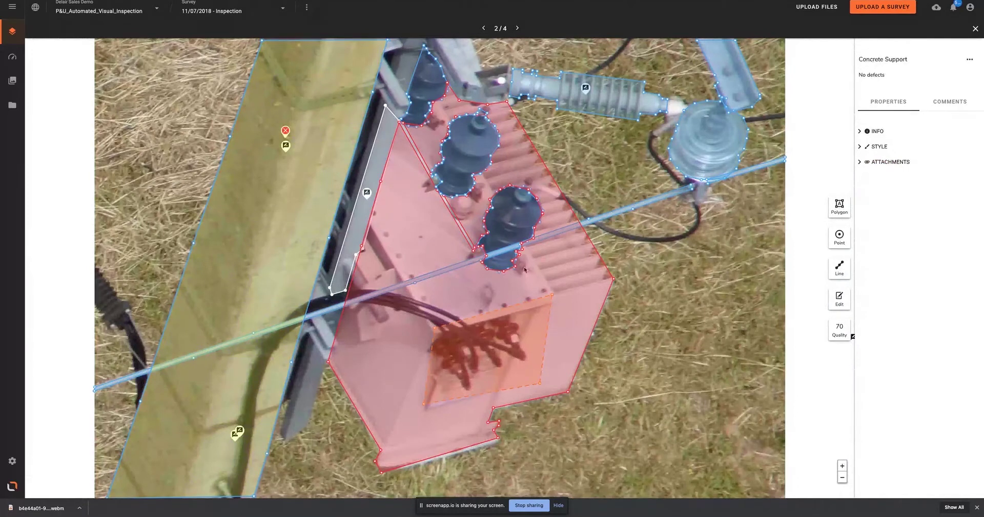
pyautogui.click(545, 294)
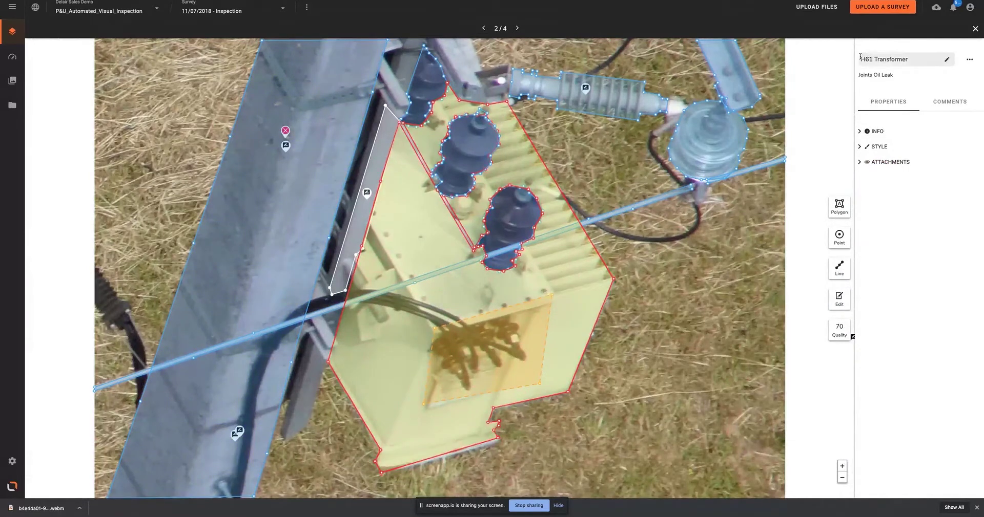
# On photos 3/4 and 4/4, inspect the insulator, concrete support and damaged power-line annotations.
pyautogui.click(517, 29)
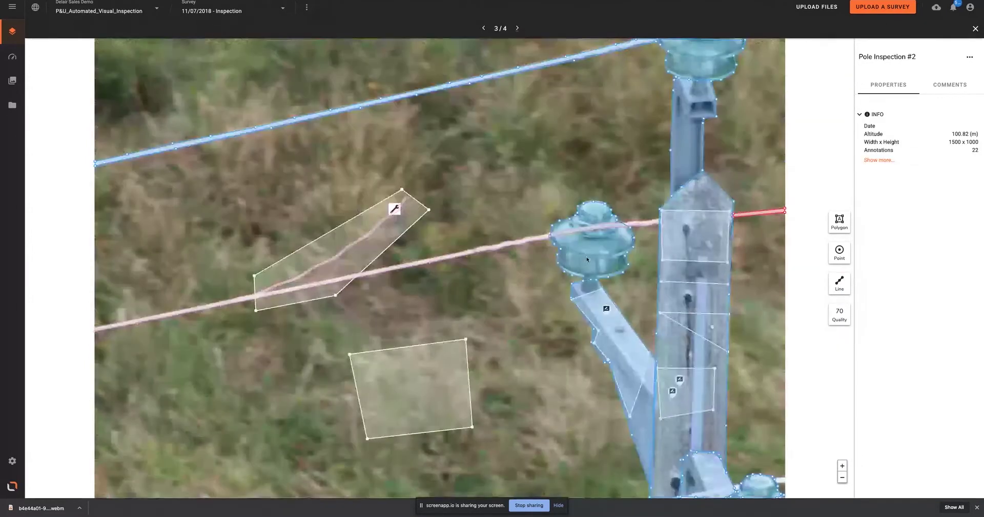
pyautogui.click(595, 246)
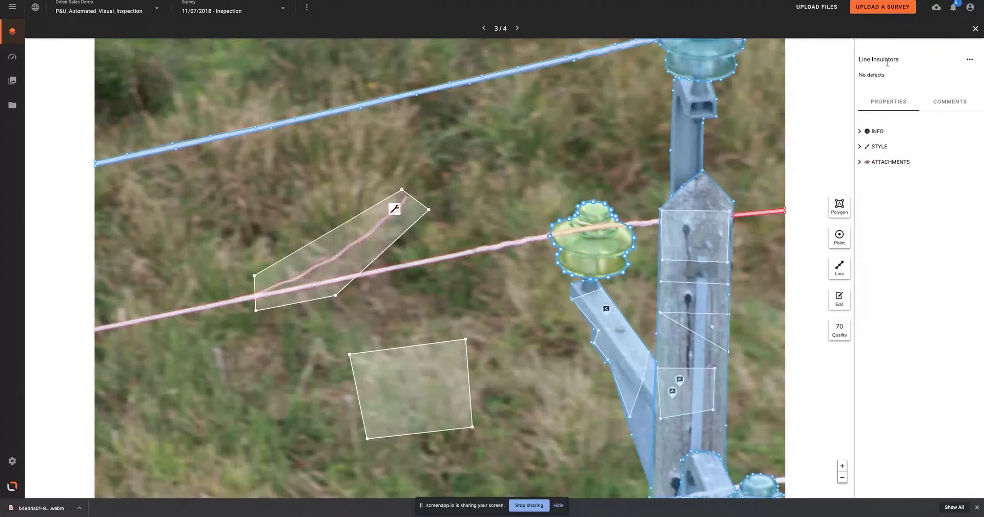
pyautogui.click(704, 194)
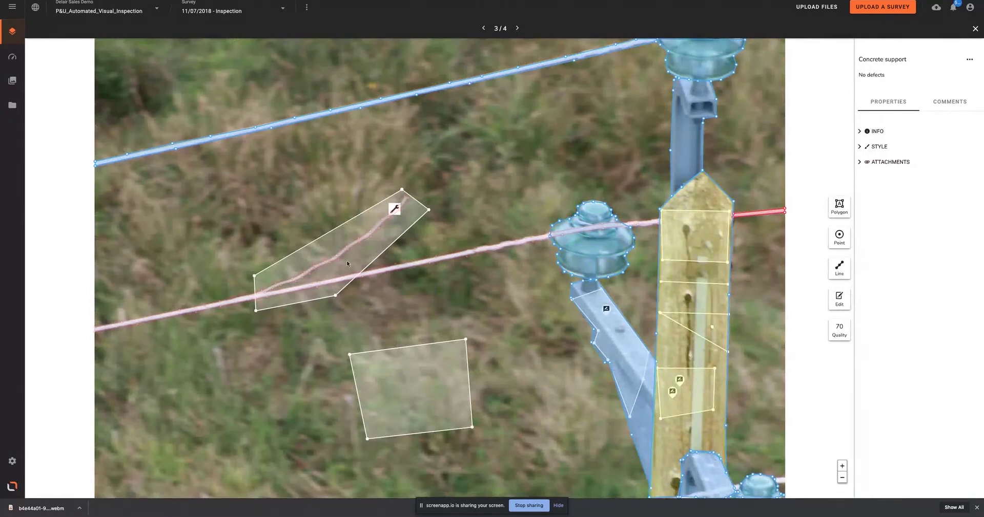
pyautogui.click(408, 265)
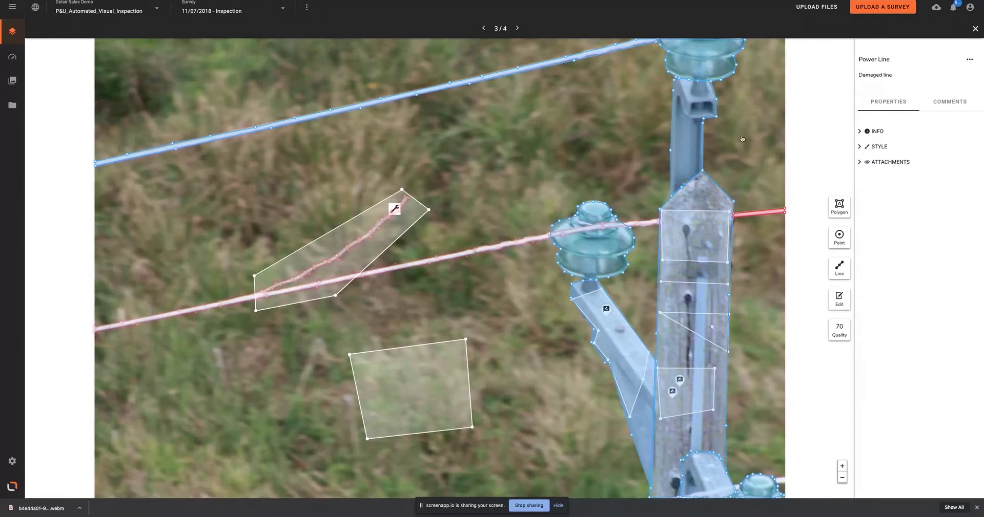
pyautogui.click(488, 79)
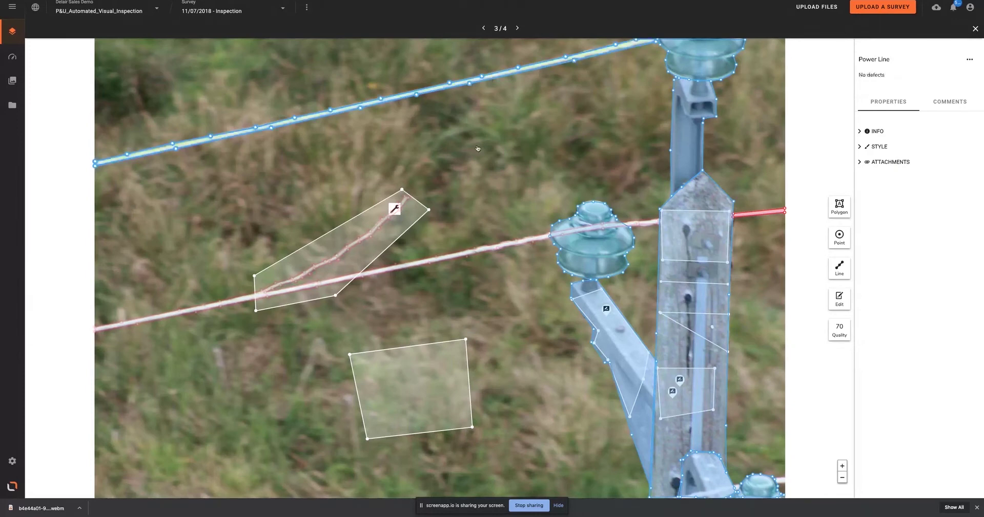
pyautogui.click(517, 28)
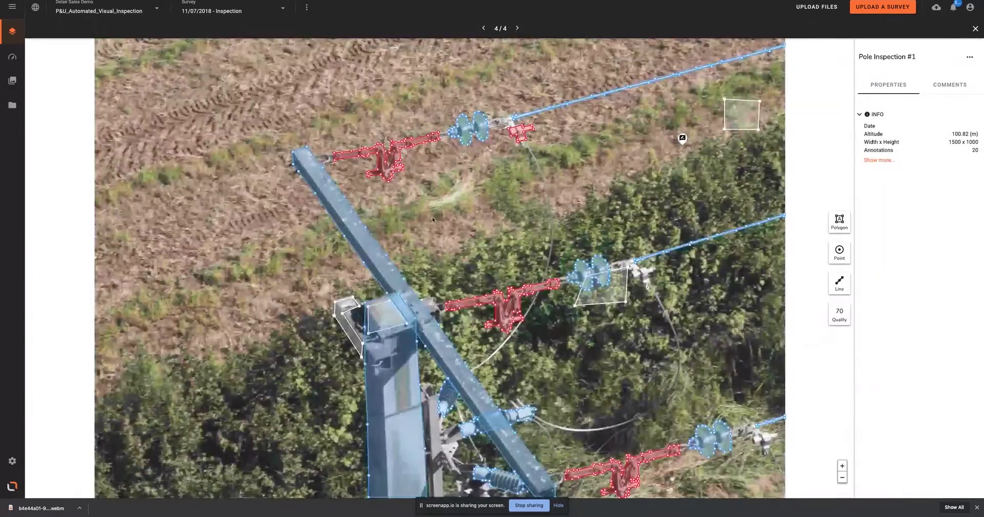
pyautogui.click(624, 292)
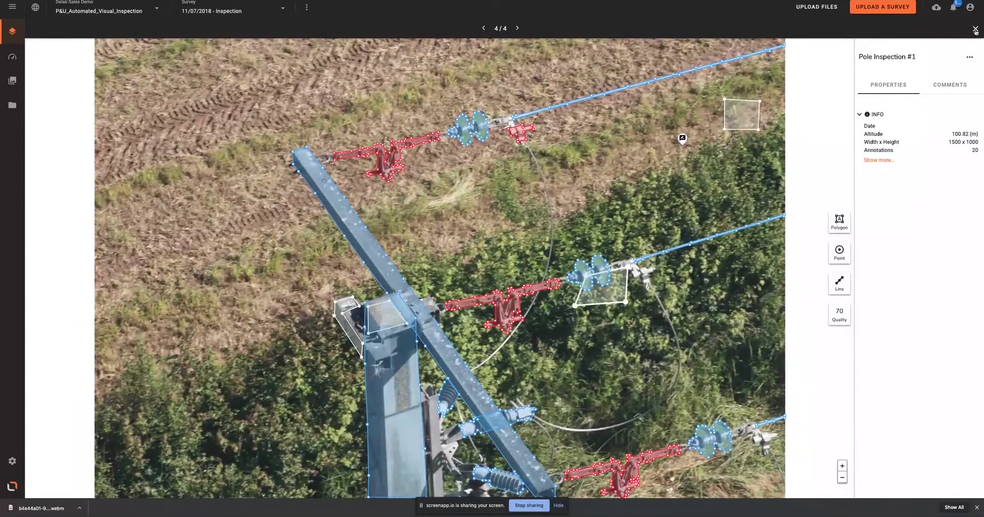
# Close the photo viewer and uncheck Electric pole BIM, leaving the green LIDAR pole.
pyautogui.click(974, 29)
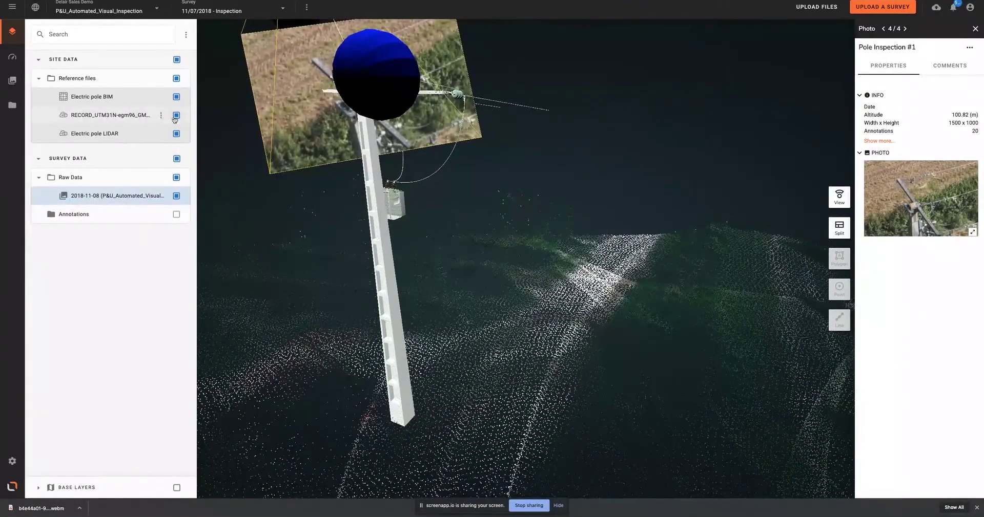
pyautogui.click(176, 97)
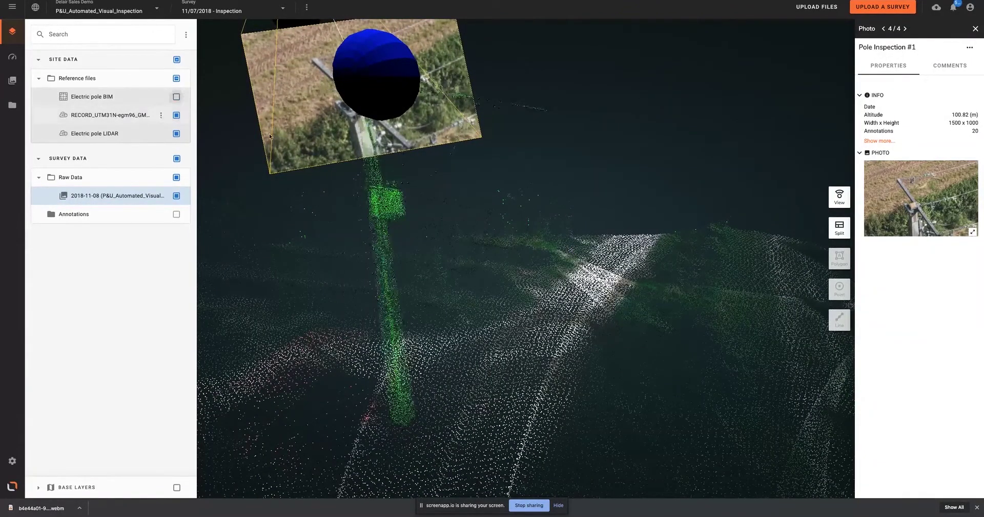